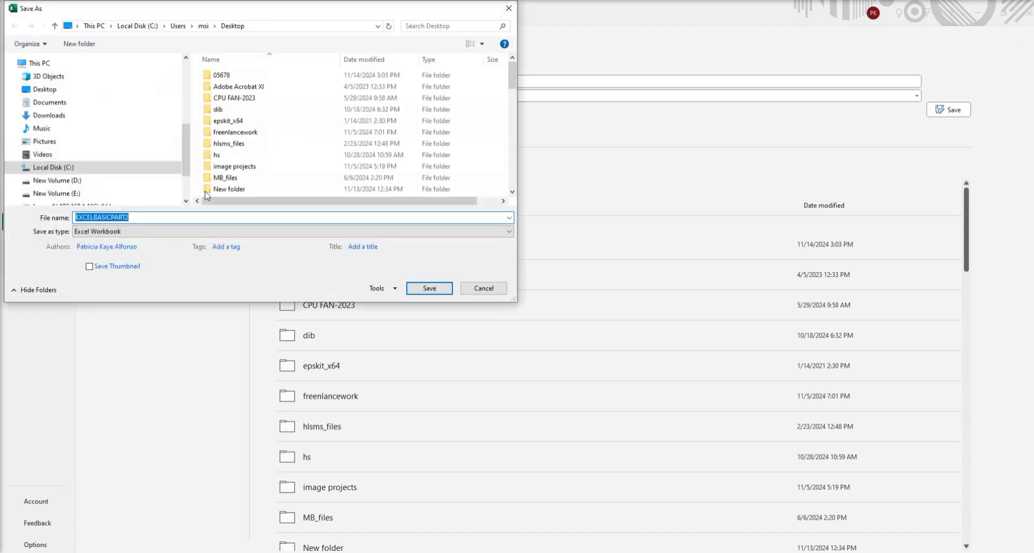
click(45, 90)
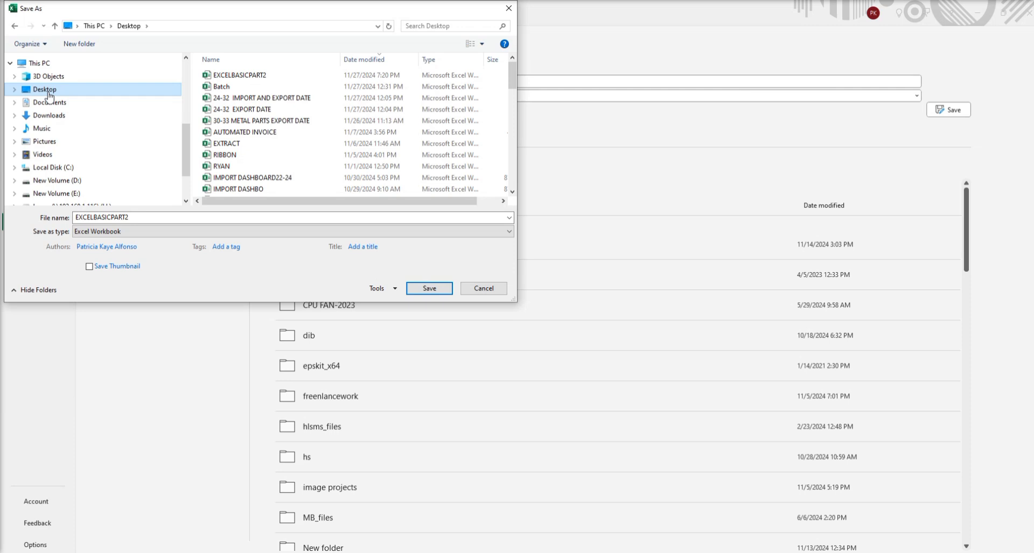
double_click(116, 223)
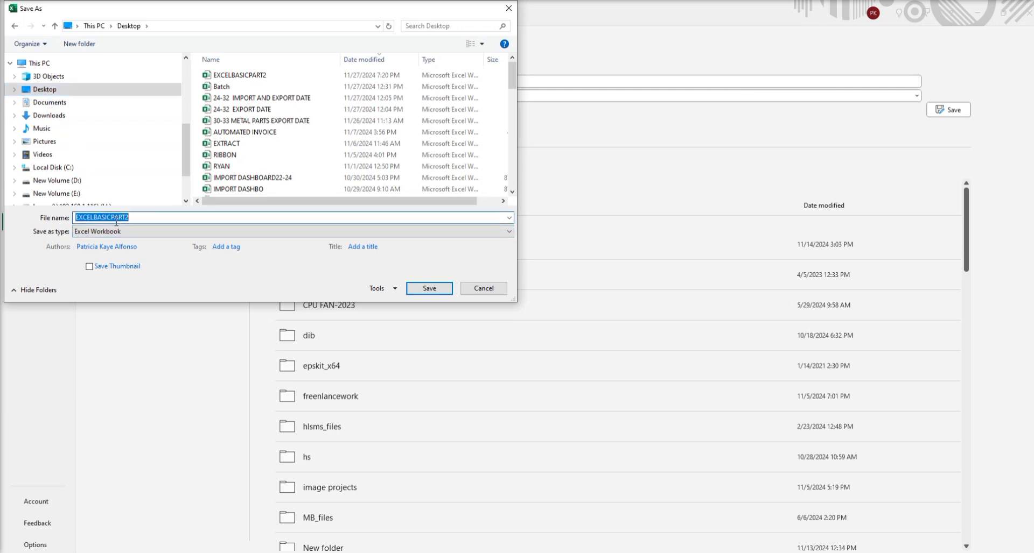
click(132, 219)
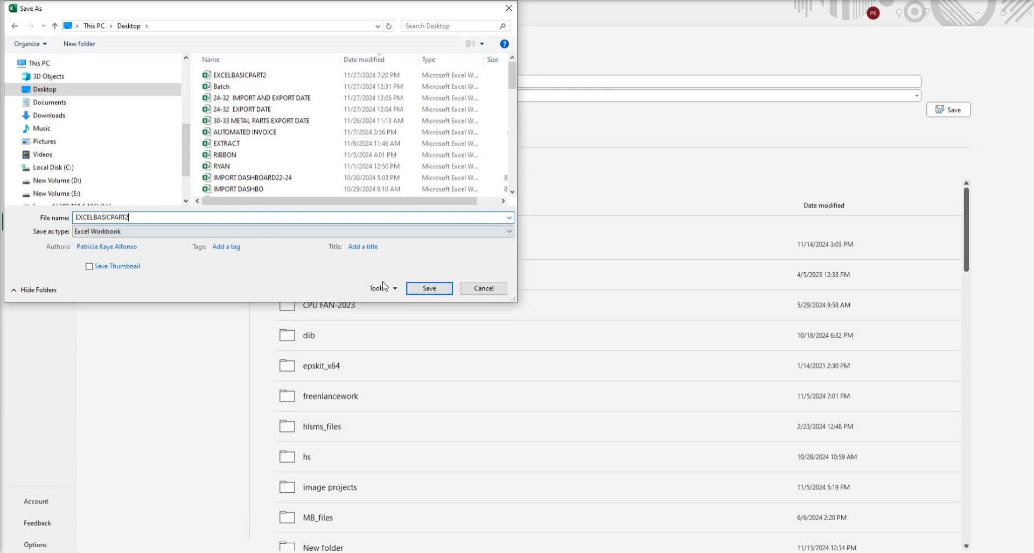
click(482, 292)
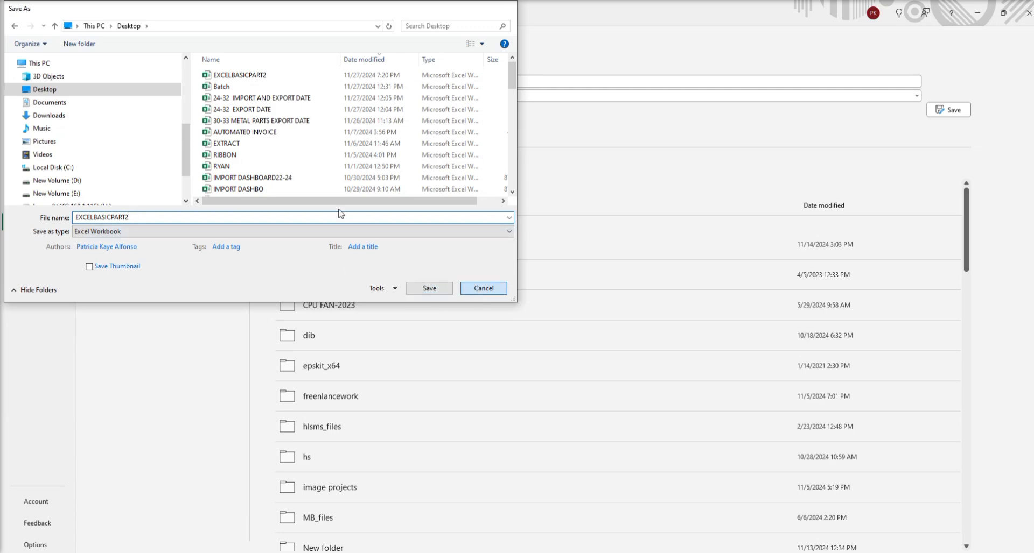
click(15, 39)
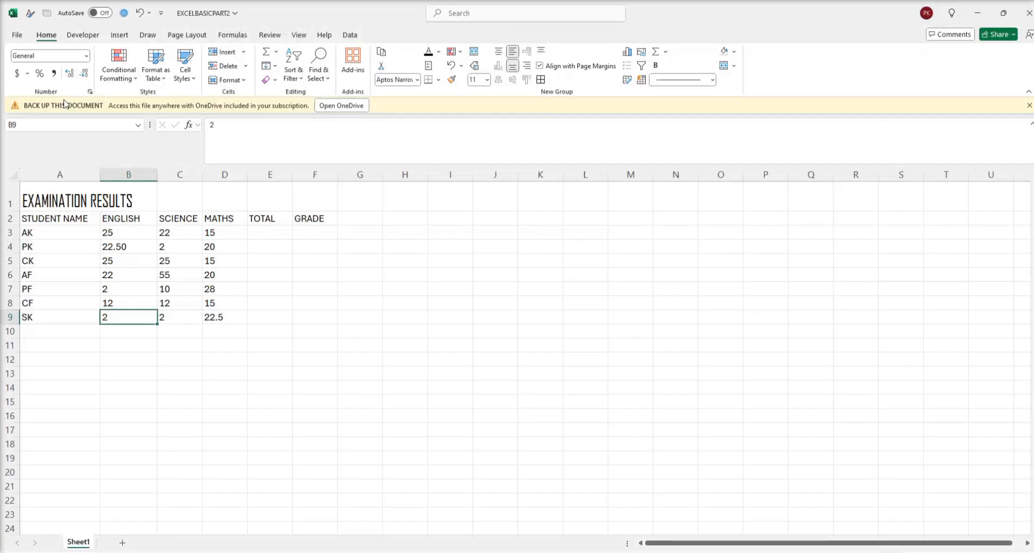
Save the workbook under its existing name
click(163, 249)
key(ctrl+s)
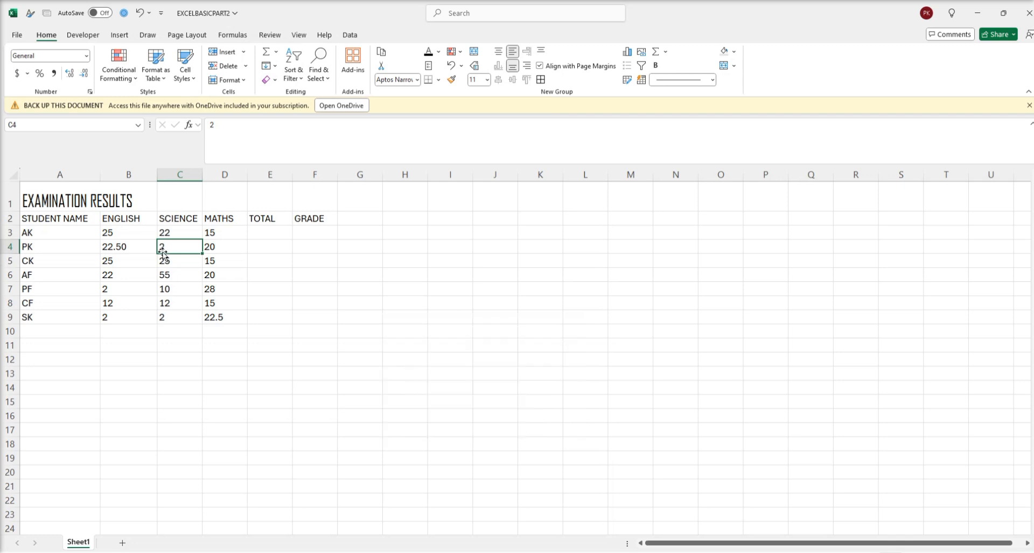
click(153, 274)
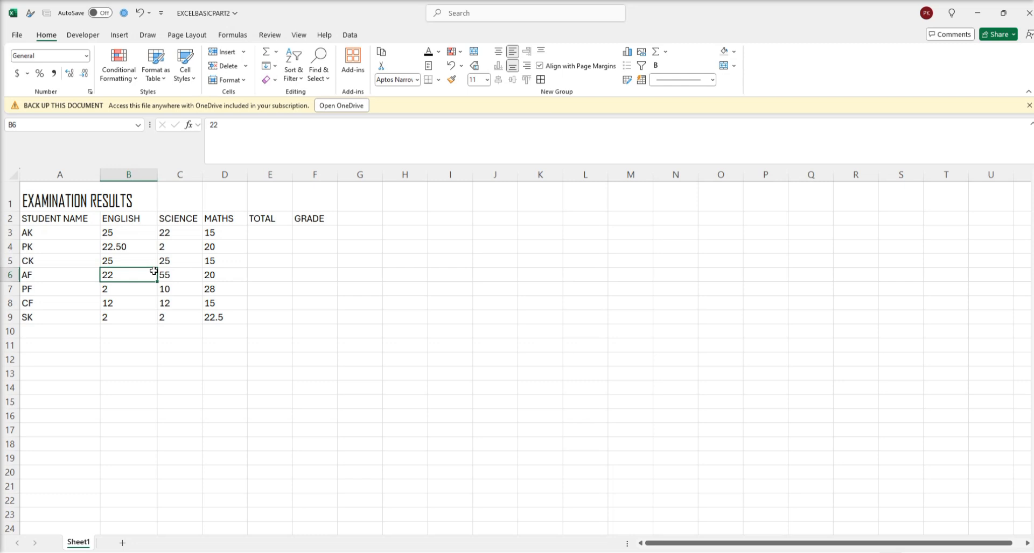
Try merging and centering the EXAMINATION RESULTS title across A1:F1, and remove the merge again
click(63, 196)
drag(63, 196, 169, 200)
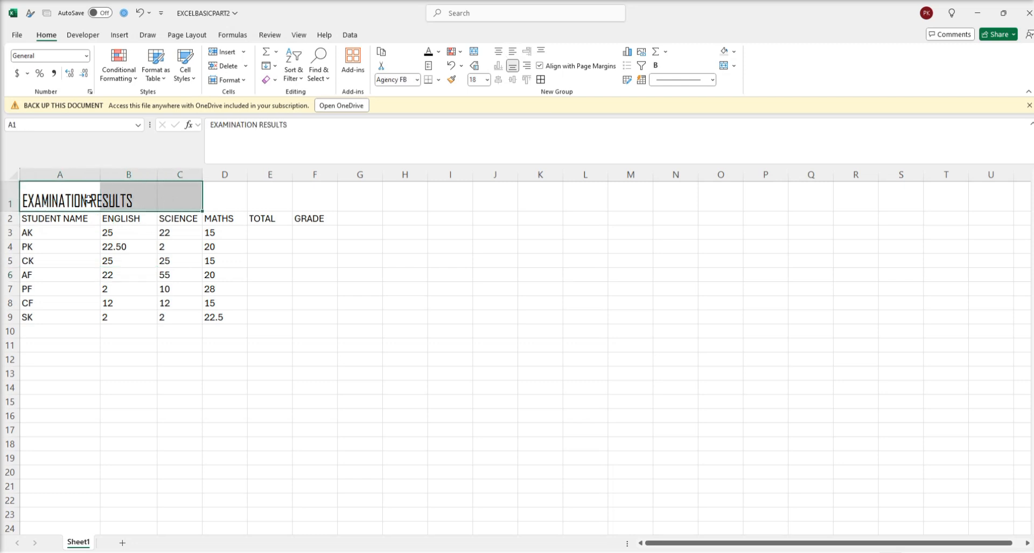
click(53, 195)
drag(53, 195, 318, 203)
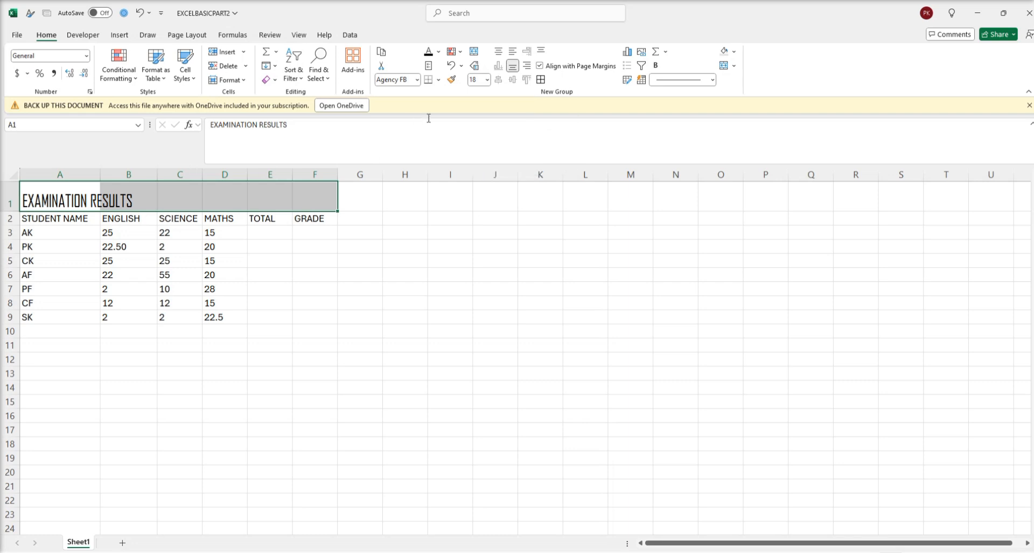
click(63, 197)
drag(63, 197, 318, 186)
click(474, 51)
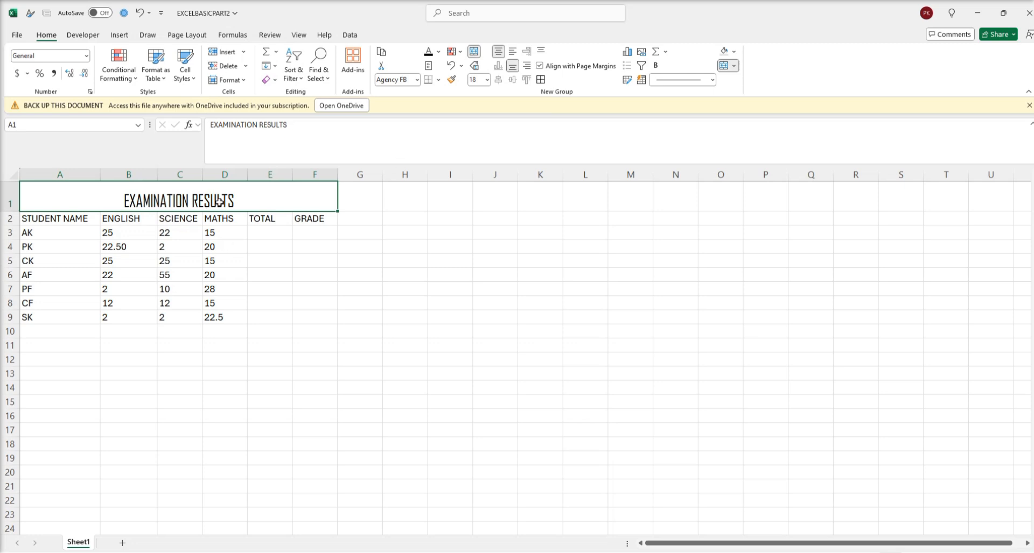
click(474, 51)
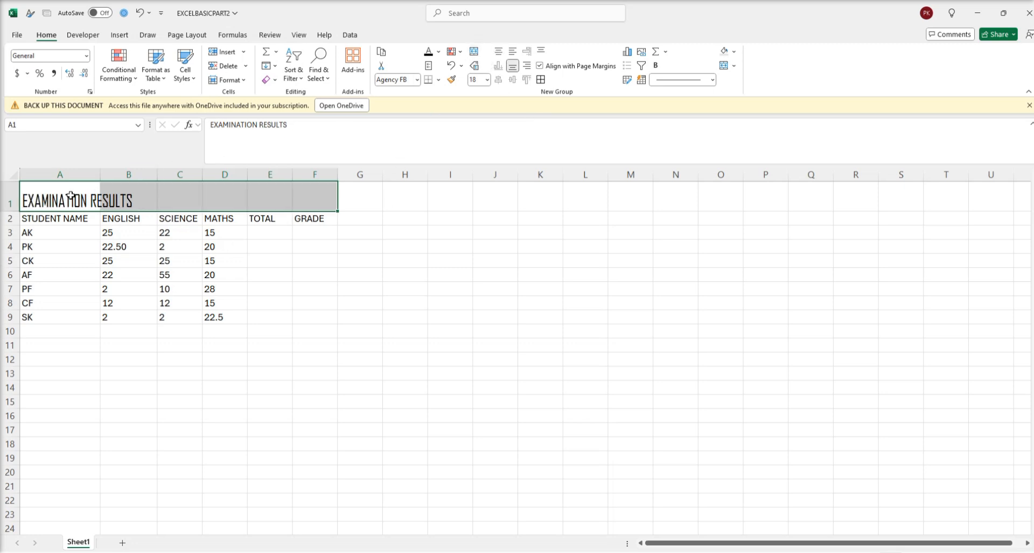
Merge cells A1:F1 through the Format Cells alignment settings and center the EXAMINATION RESULTS title horizontally
drag(76, 195, 321, 204)
right_click(188, 199)
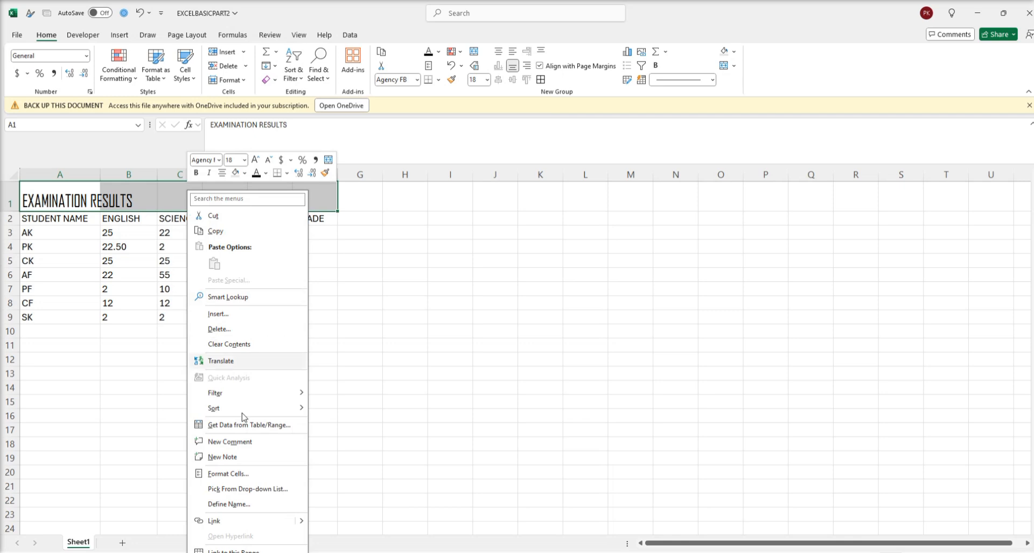
click(237, 474)
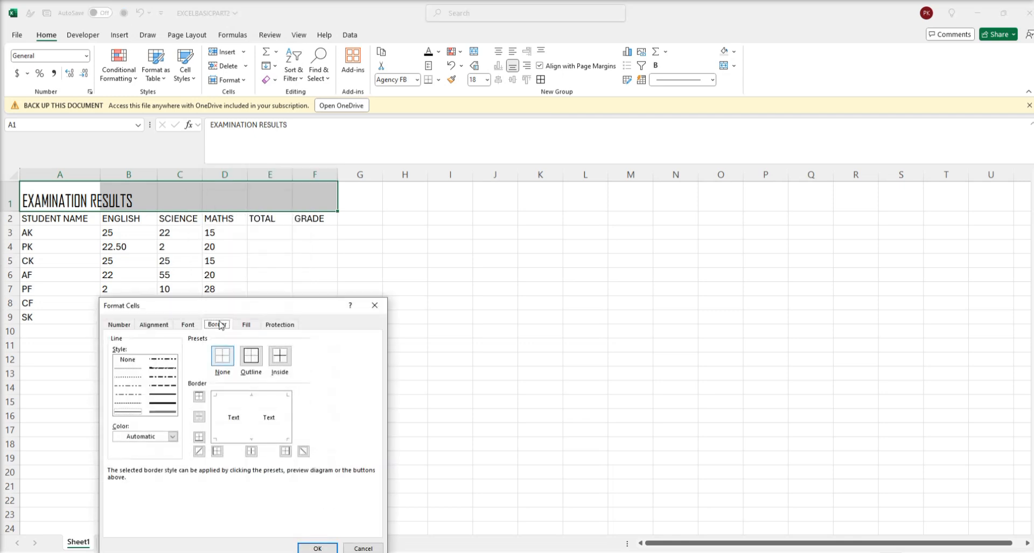
drag(211, 307, 212, 280)
click(190, 298)
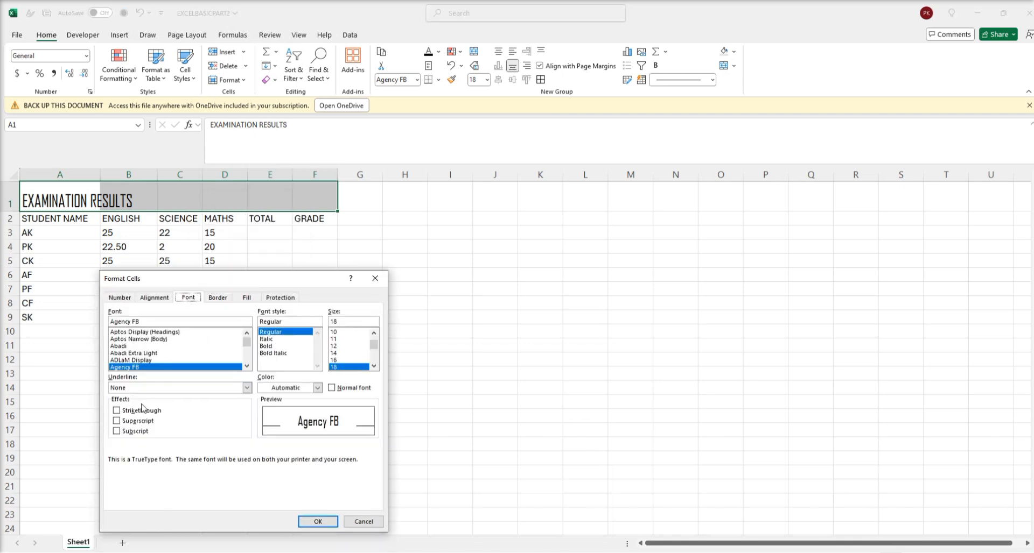
click(157, 299)
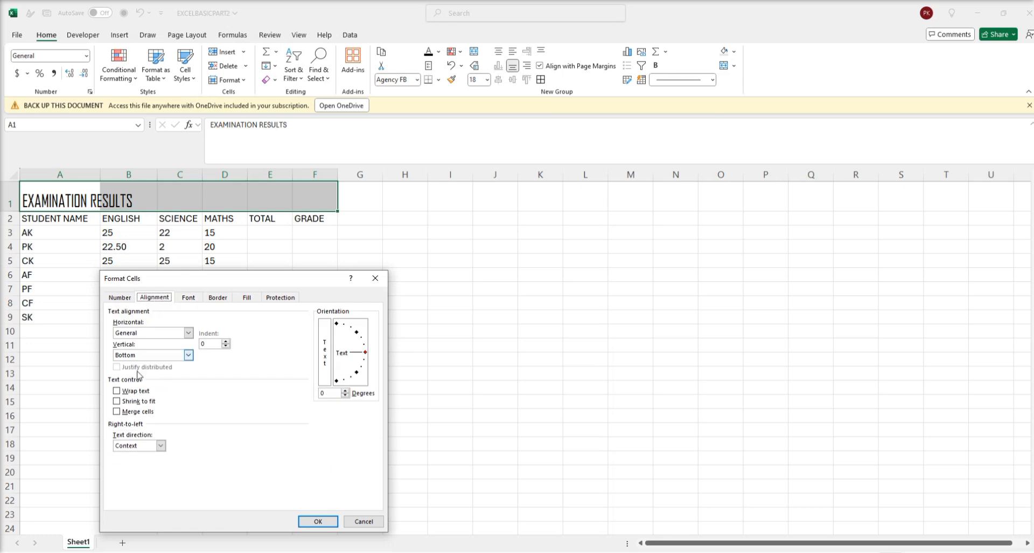
click(137, 413)
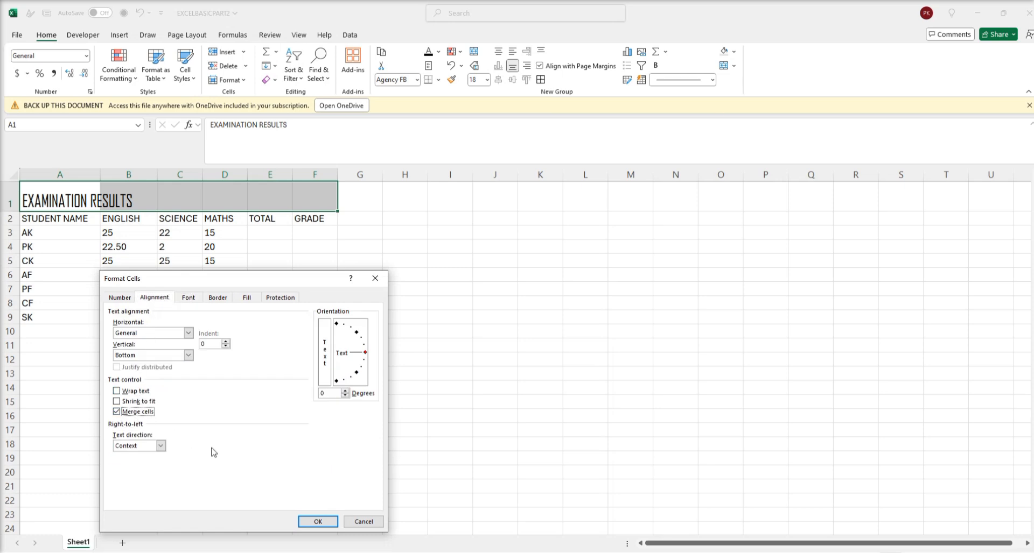
click(316, 522)
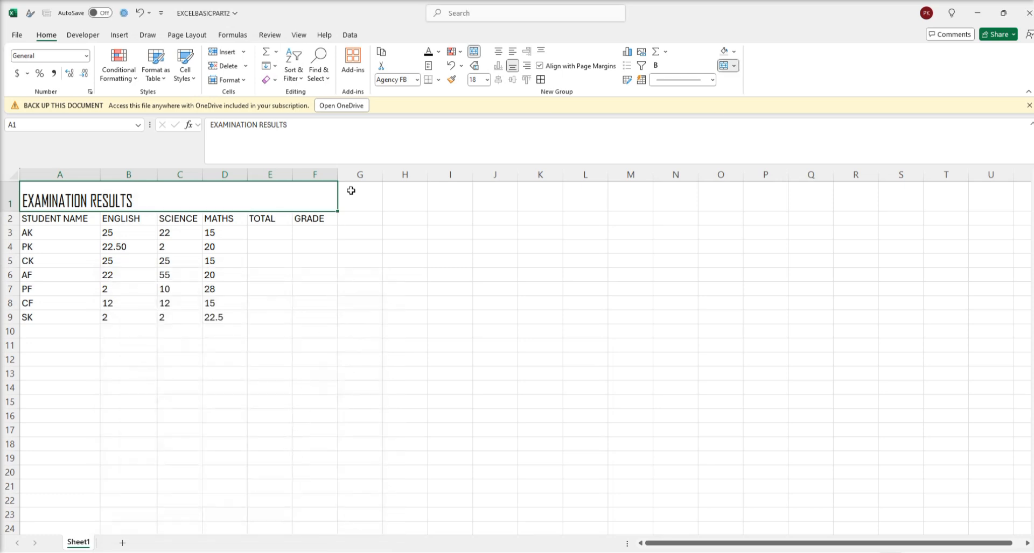
click(500, 54)
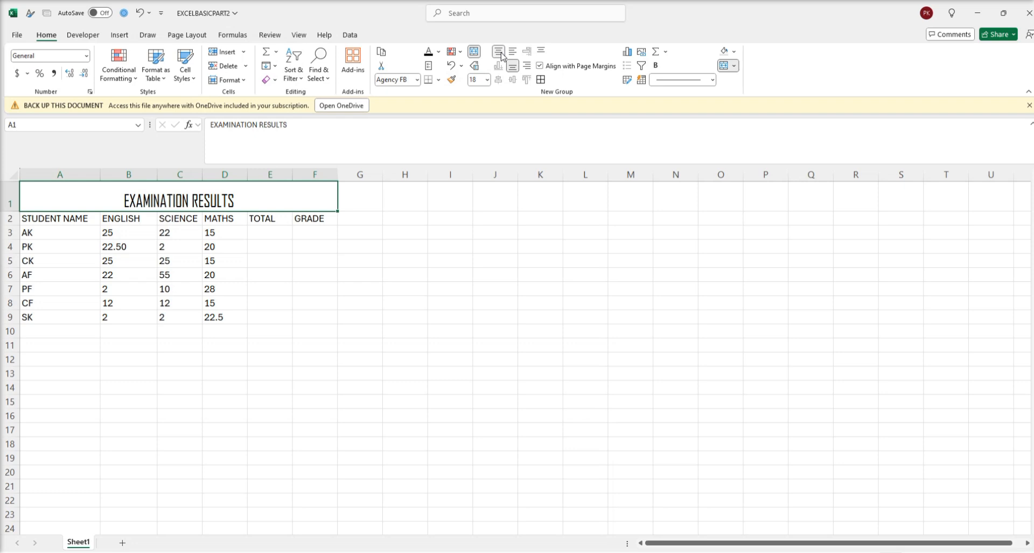
click(294, 269)
Make the merged EXAMINATION RESULTS title bold
click(118, 199)
key(ctrl+b)
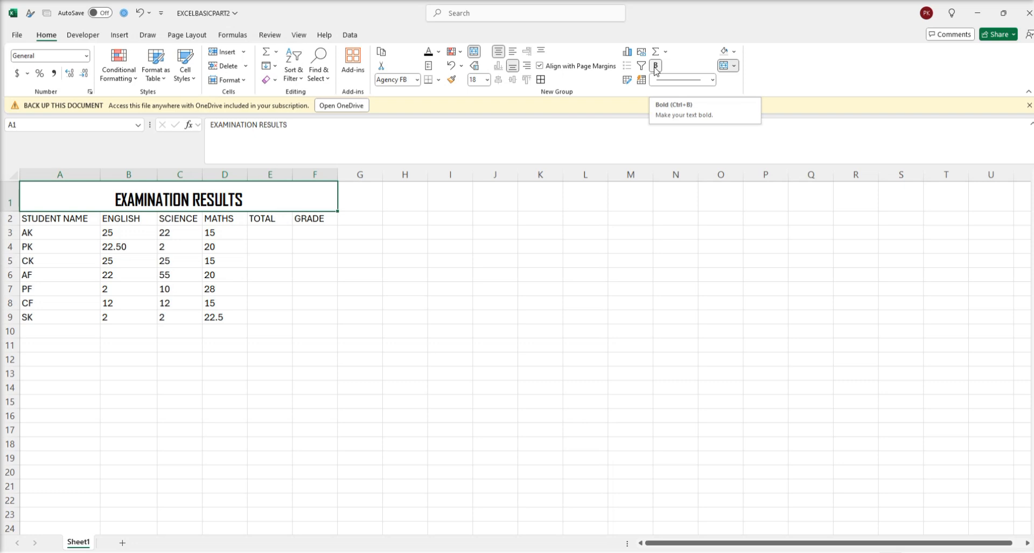
click(39, 219)
Fill the merged title cell in row 1 with the standard orange color
click(89, 195)
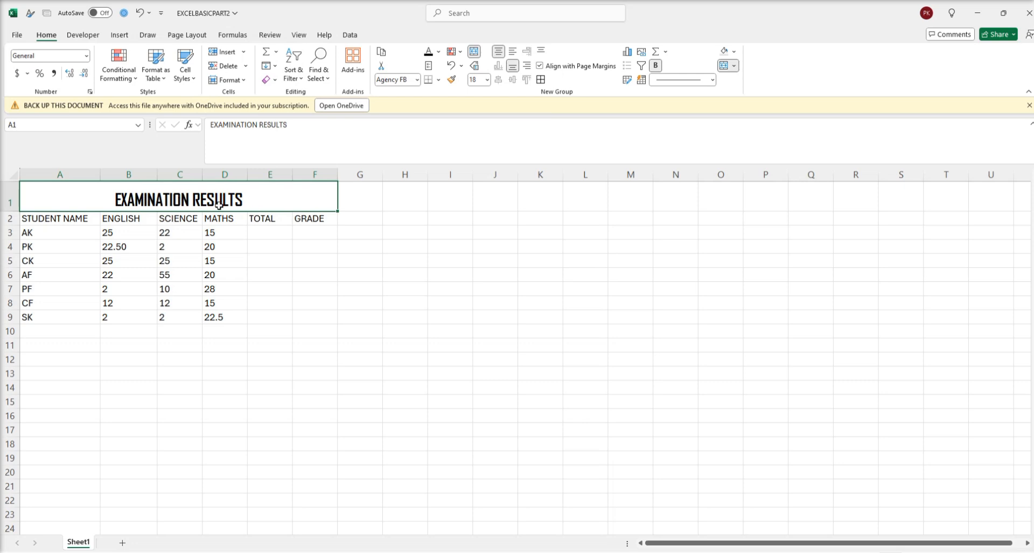
click(735, 52)
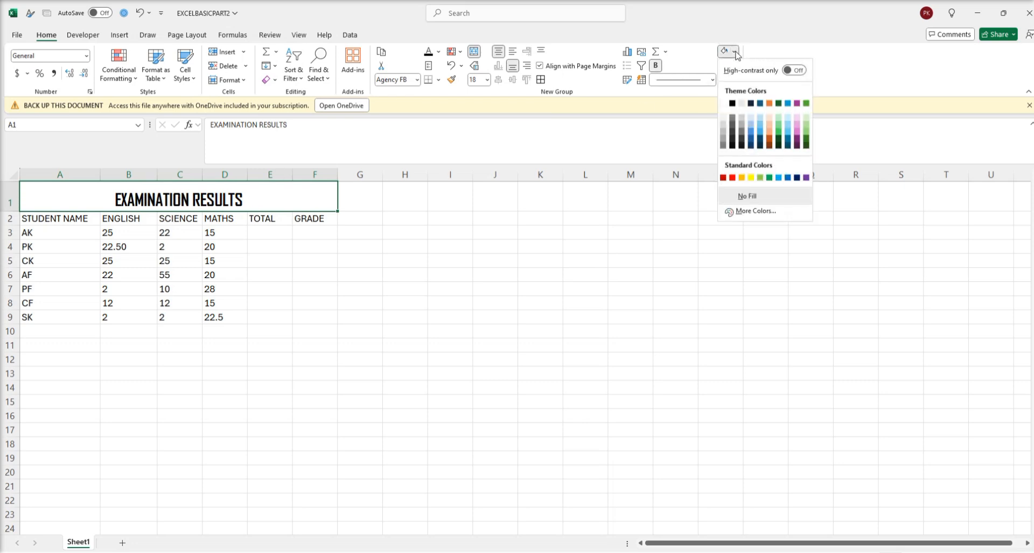
click(741, 178)
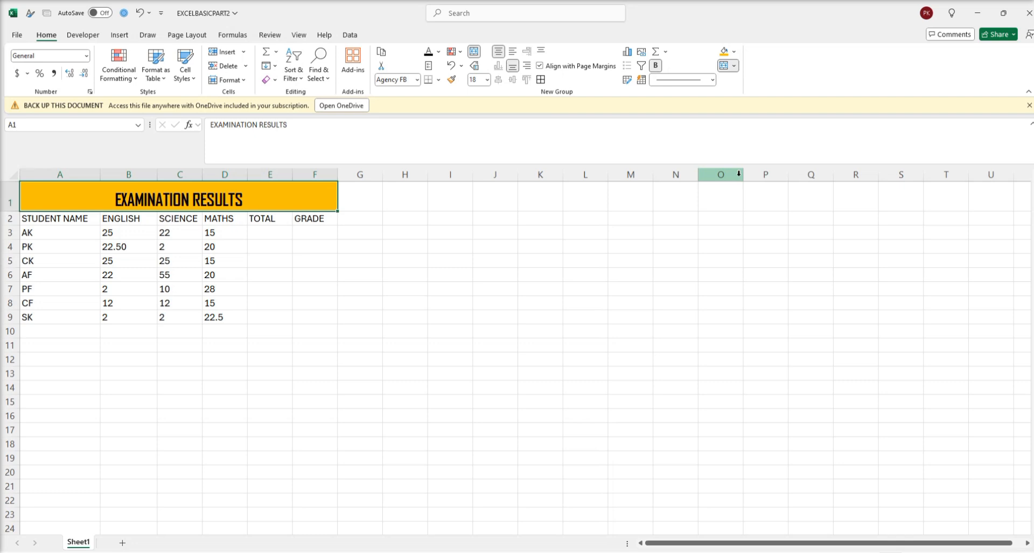
click(298, 262)
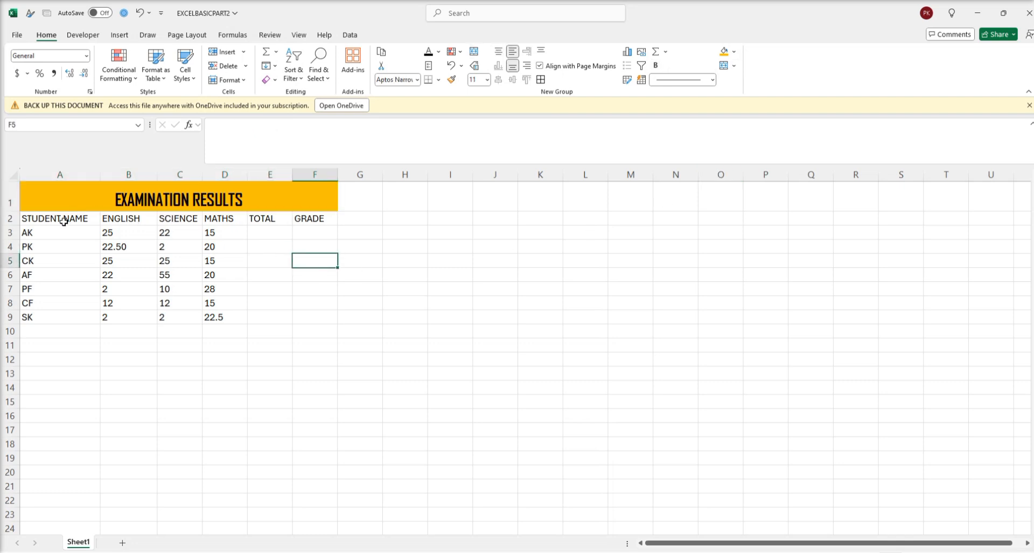
Make the column headings in A2:F2 bold
drag(62, 220, 315, 219)
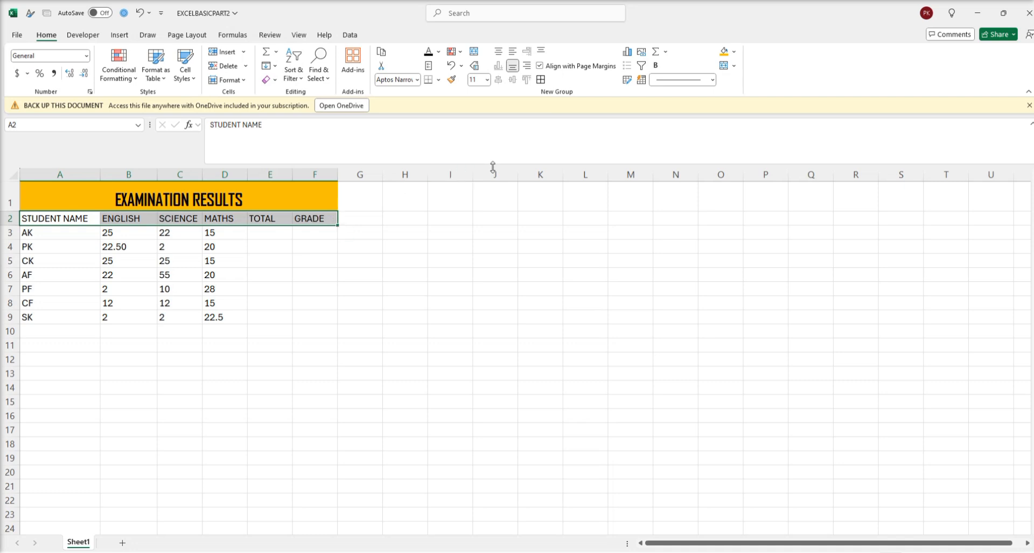
key(ctrl+b)
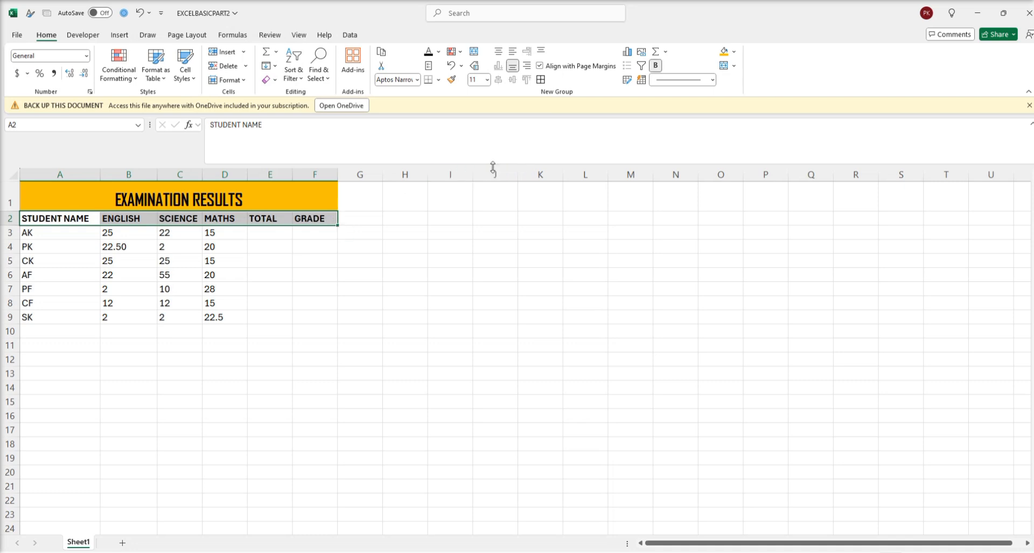
click(38, 235)
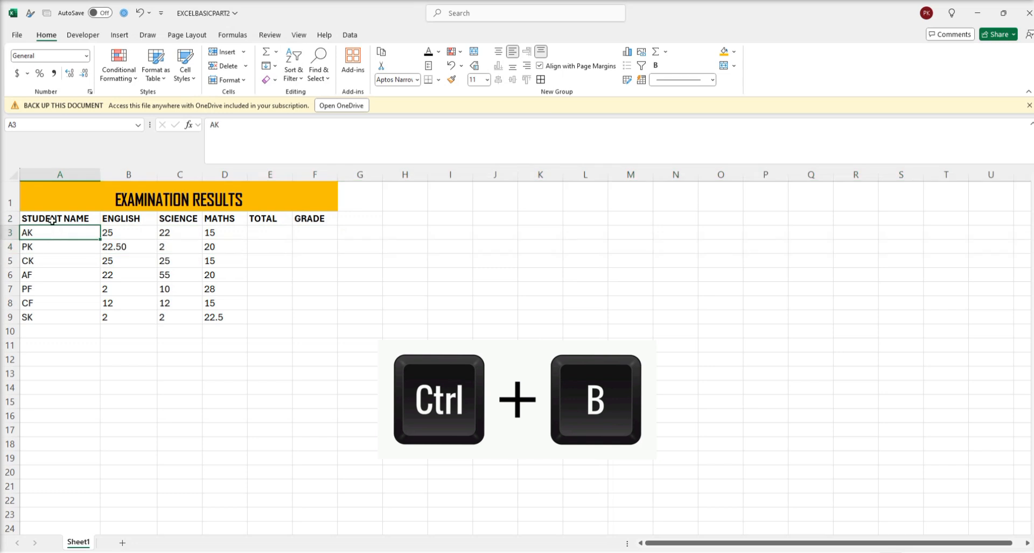
Apply all borders to the table range A2:F9
drag(52, 221, 321, 321)
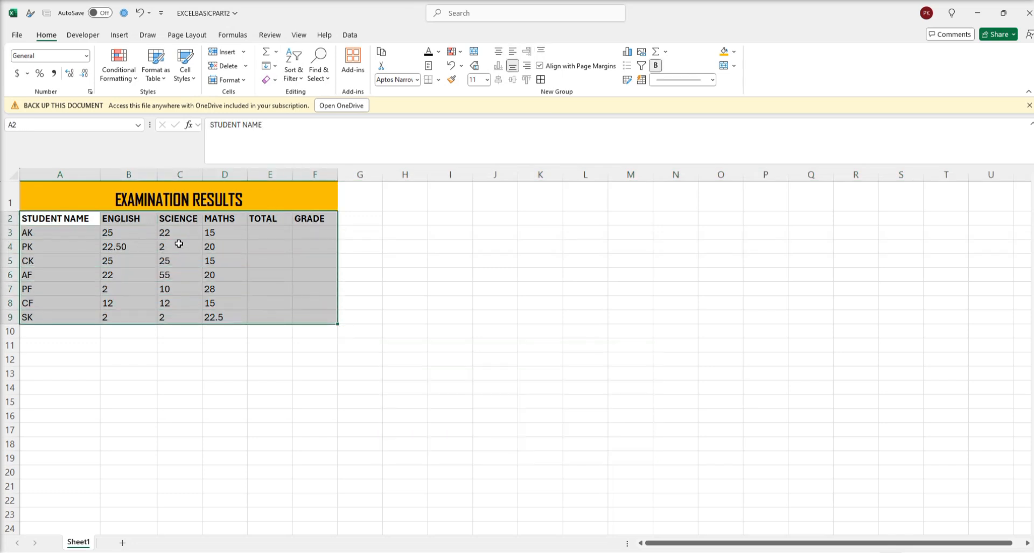
click(541, 81)
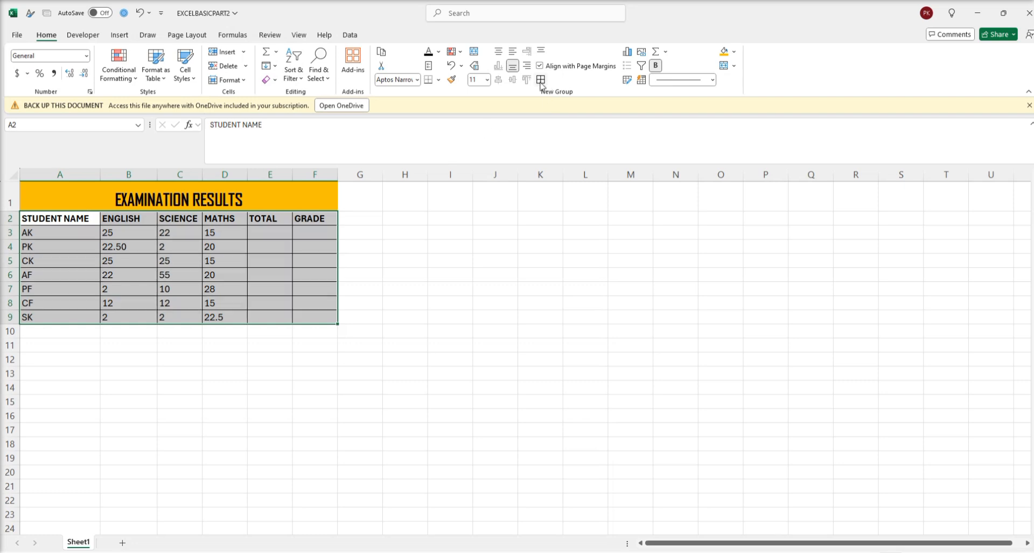
Remove the inside horizontal and vertical borders from A2:F9 in Format Cells, keeping the outline
right_click(140, 258)
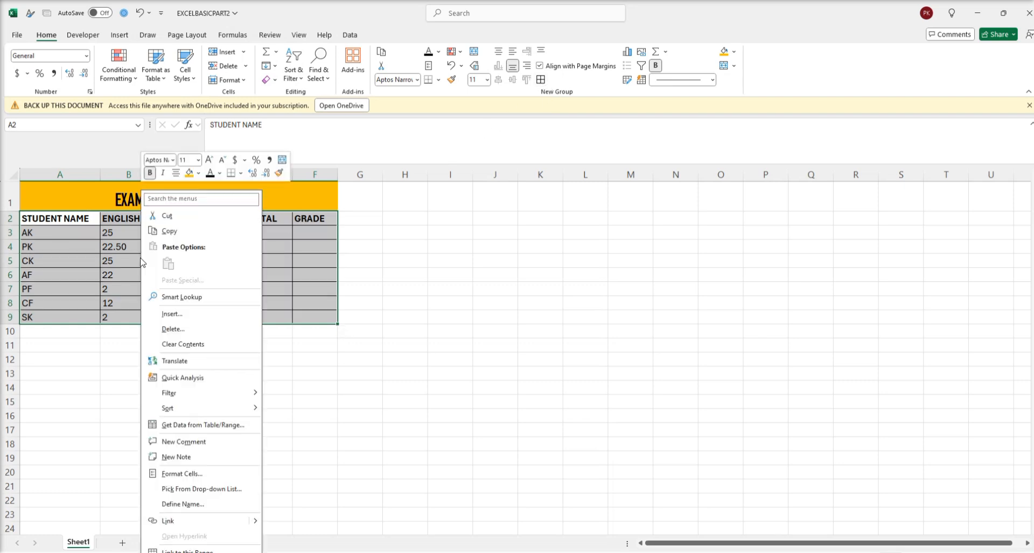
click(226, 473)
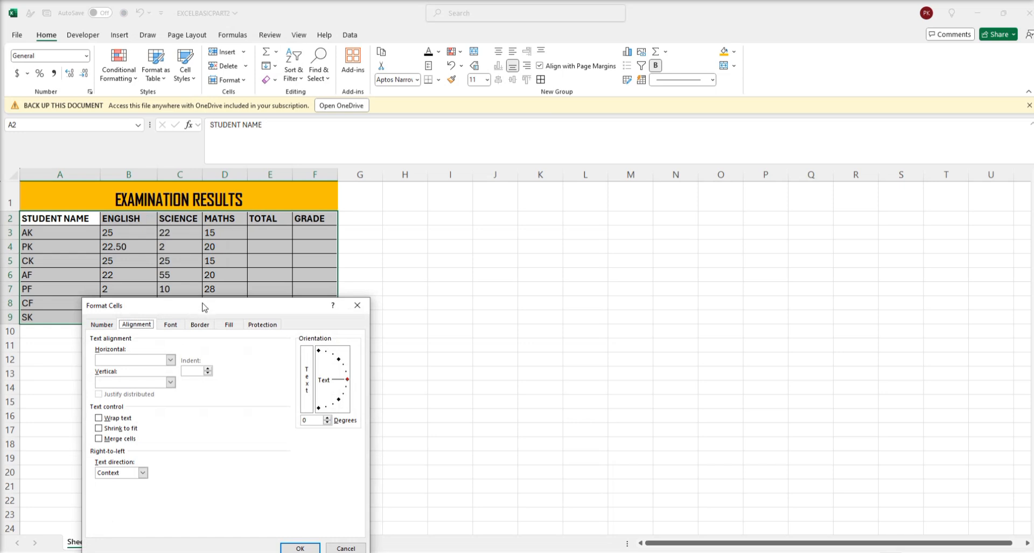
drag(204, 303, 218, 257)
click(212, 280)
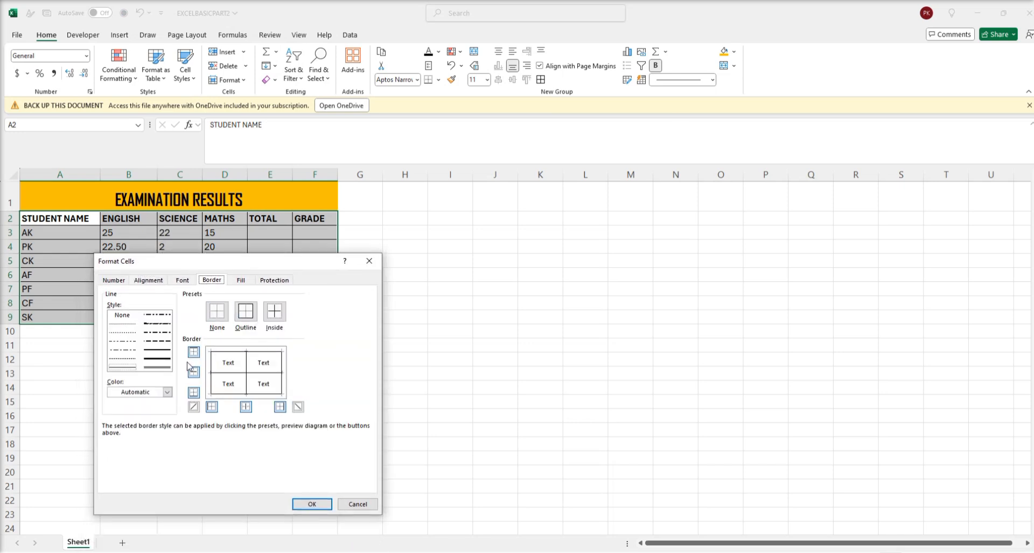
click(193, 372)
click(245, 406)
click(323, 504)
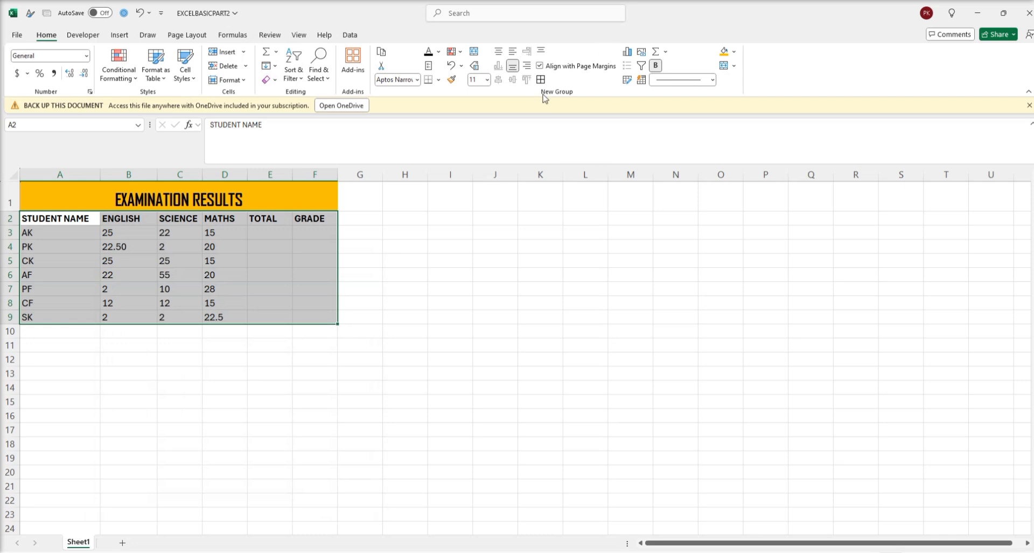
Add the inside vertical and horizontal borders to the table range A2:F9 in Format Cells
right_click(203, 262)
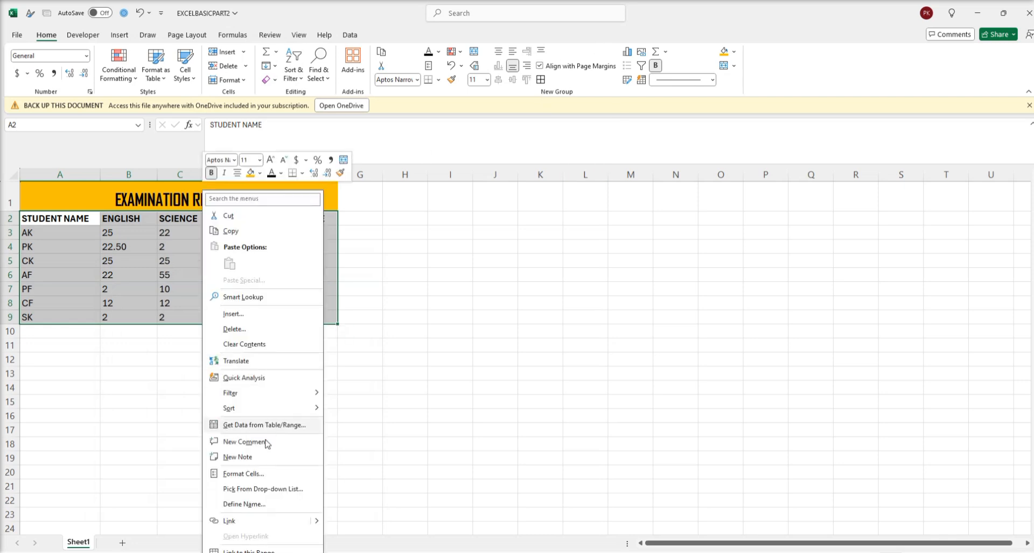
click(268, 474)
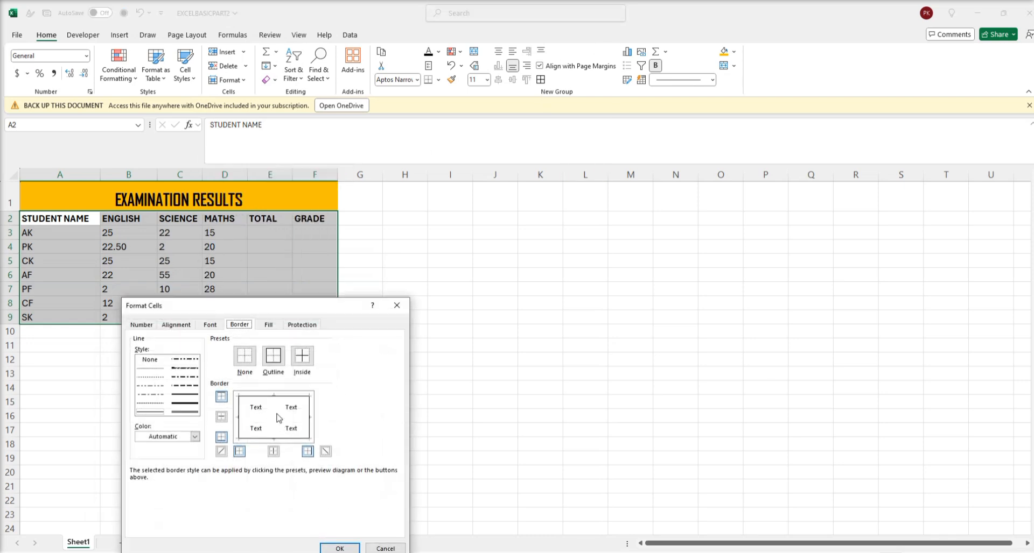
click(277, 415)
click(264, 418)
Apply the double-line style to all outer and inside borders of A2:F9
drag(322, 310, 321, 230)
click(184, 331)
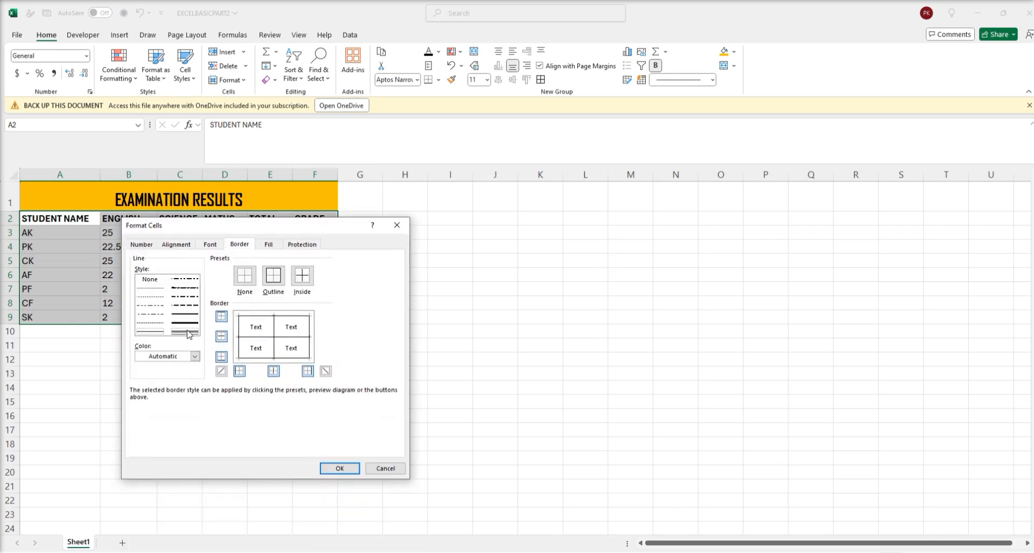
click(254, 337)
click(273, 327)
click(262, 317)
click(241, 329)
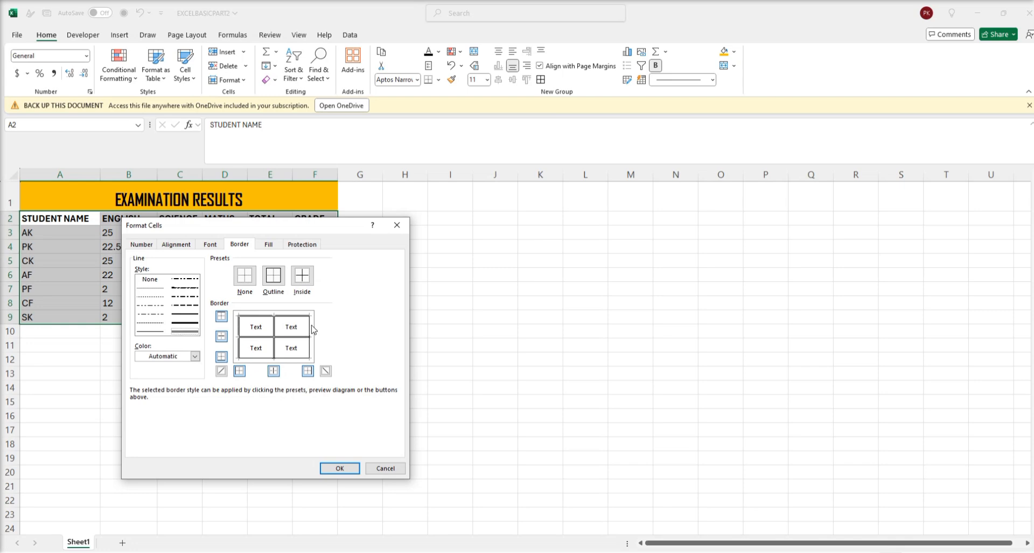
click(307, 338)
click(294, 358)
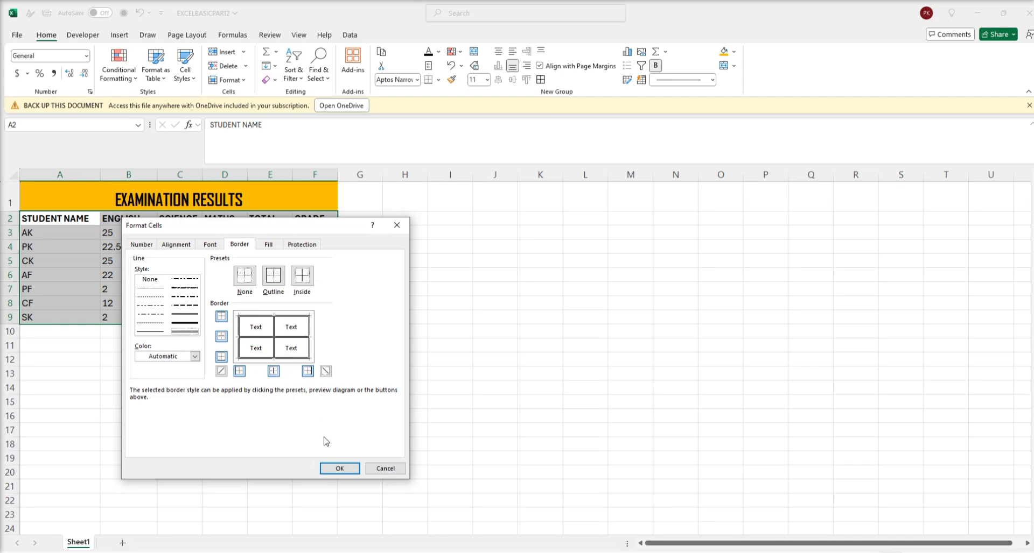
click(340, 469)
click(419, 325)
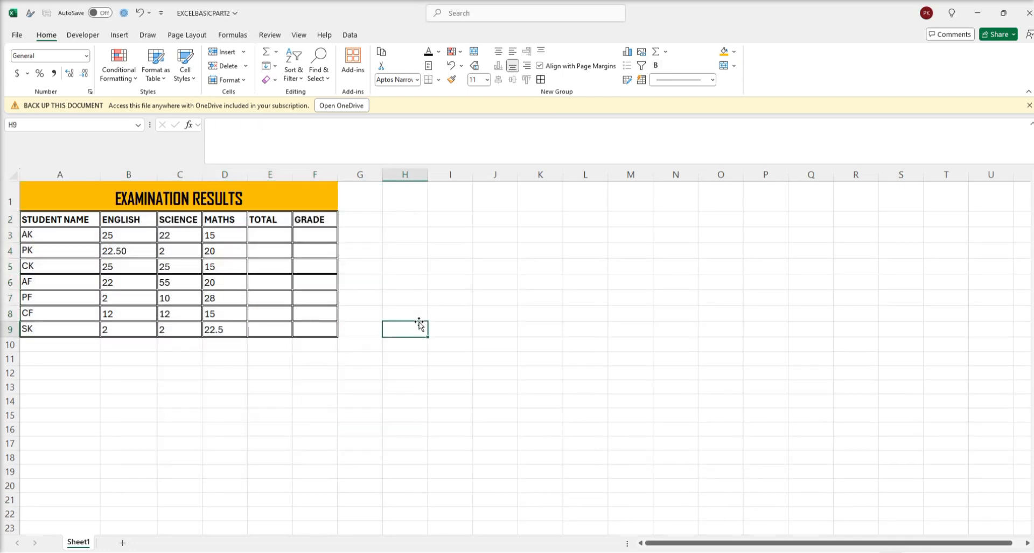
click(273, 235)
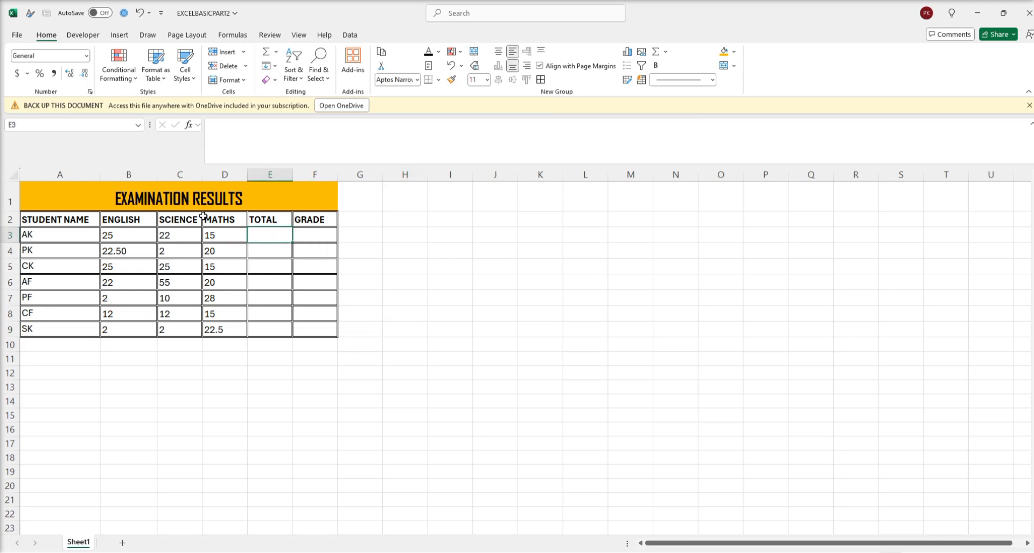
drag(116, 237, 273, 243)
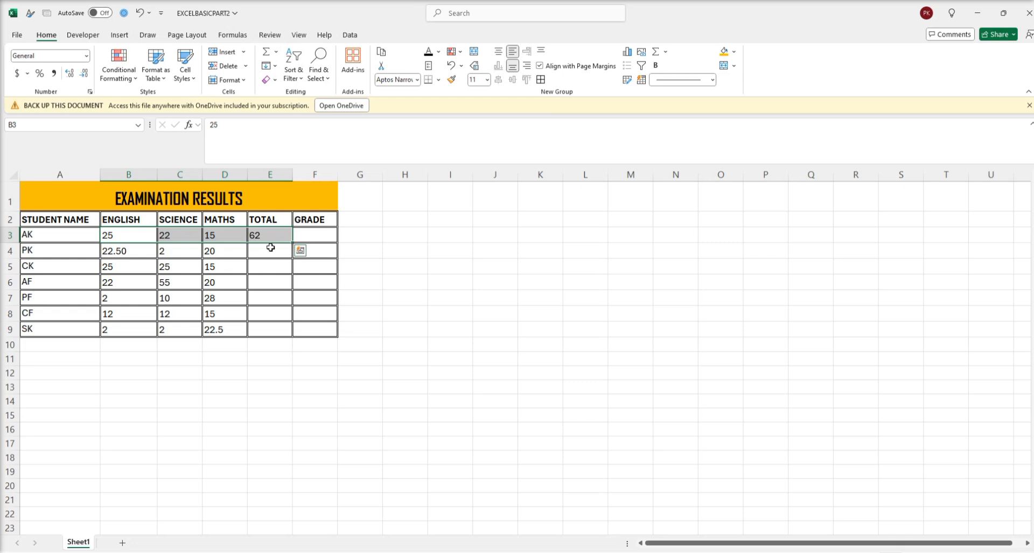
click(269, 234)
double_click(270, 233)
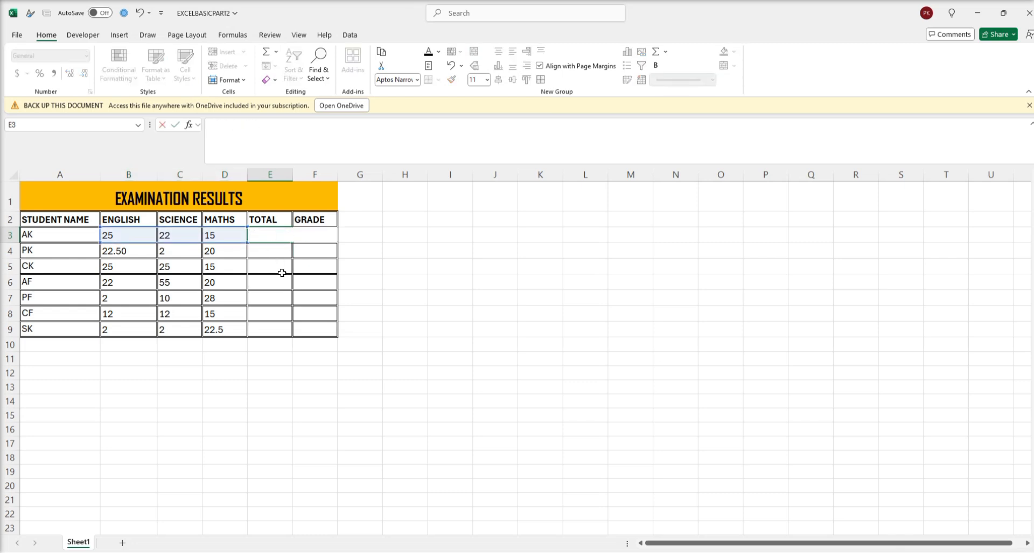
key(Escape)
Total the marks in B3:D3 into E3 with AutoSum and fill the formula down to E9
drag(106, 234, 264, 232)
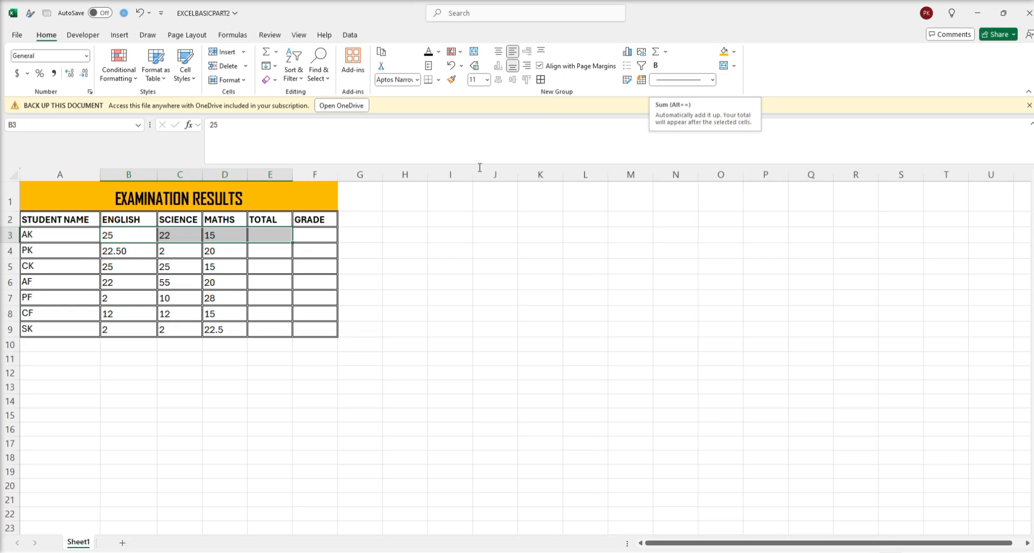
click(656, 53)
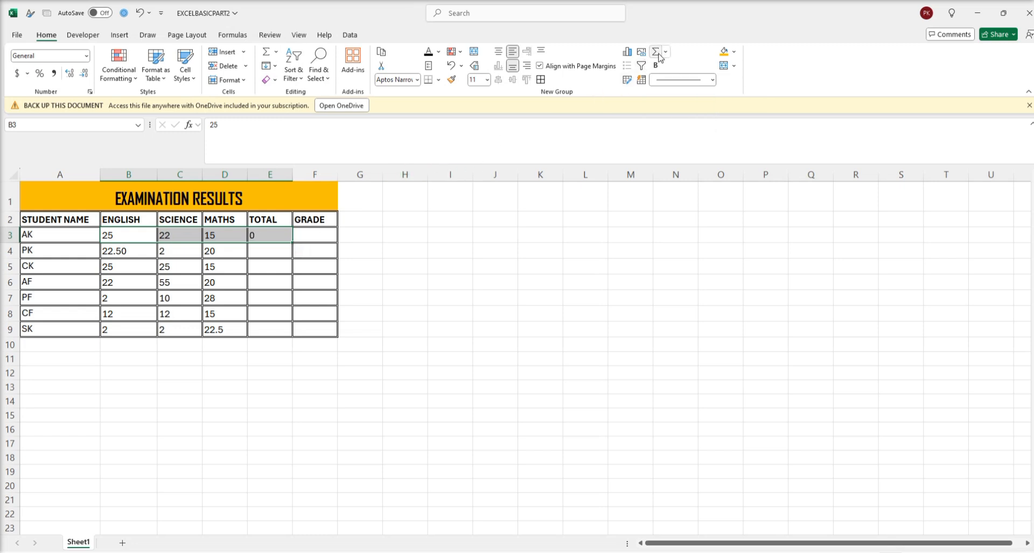
click(282, 239)
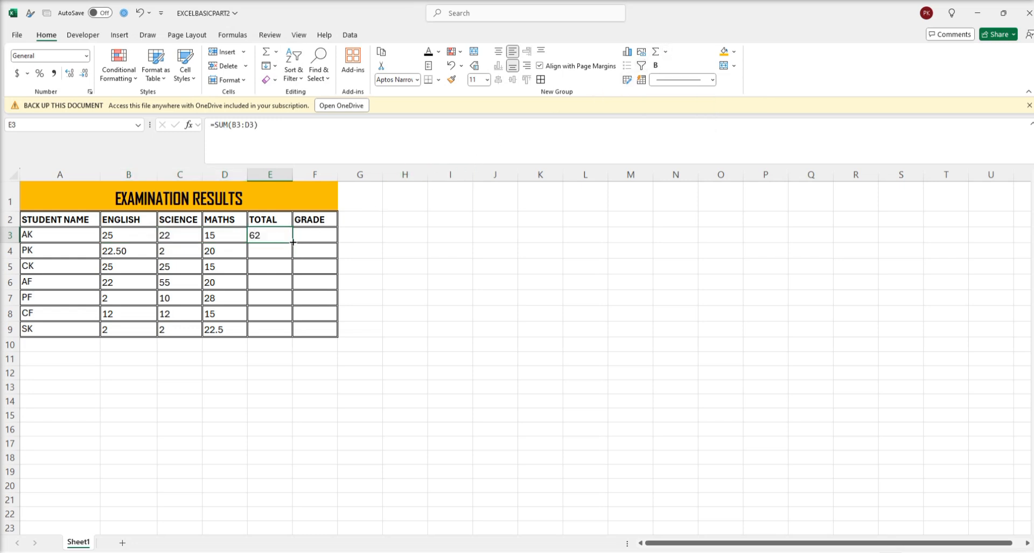
drag(293, 243, 284, 331)
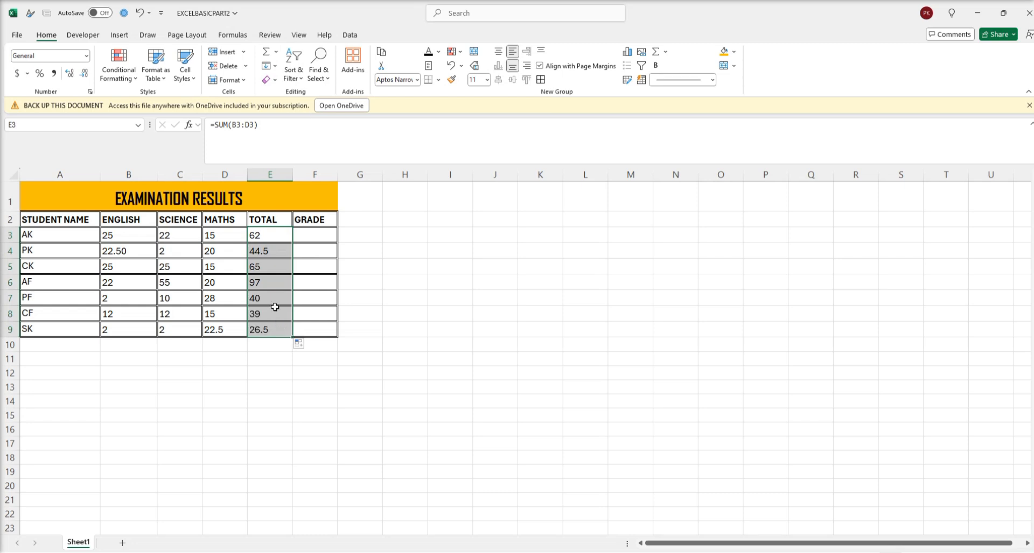
Examine the SUM formulas behind the totals in E3:E9 one by one
click(312, 237)
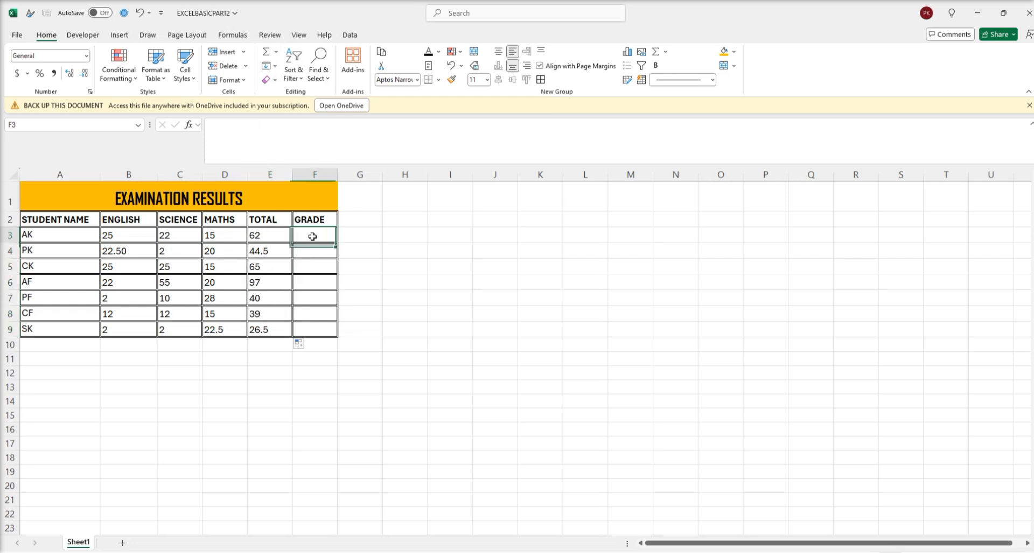
click(271, 235)
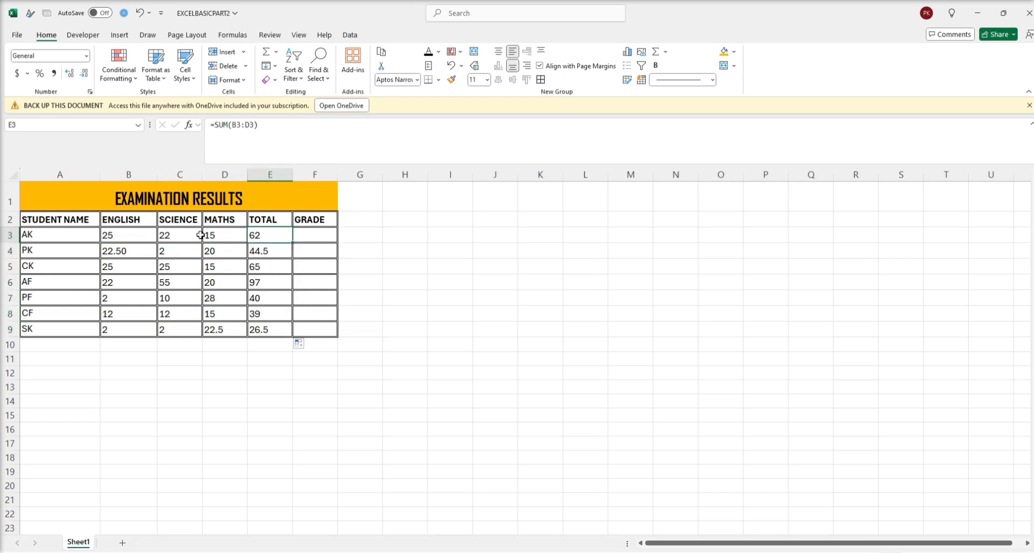
click(263, 252)
click(269, 269)
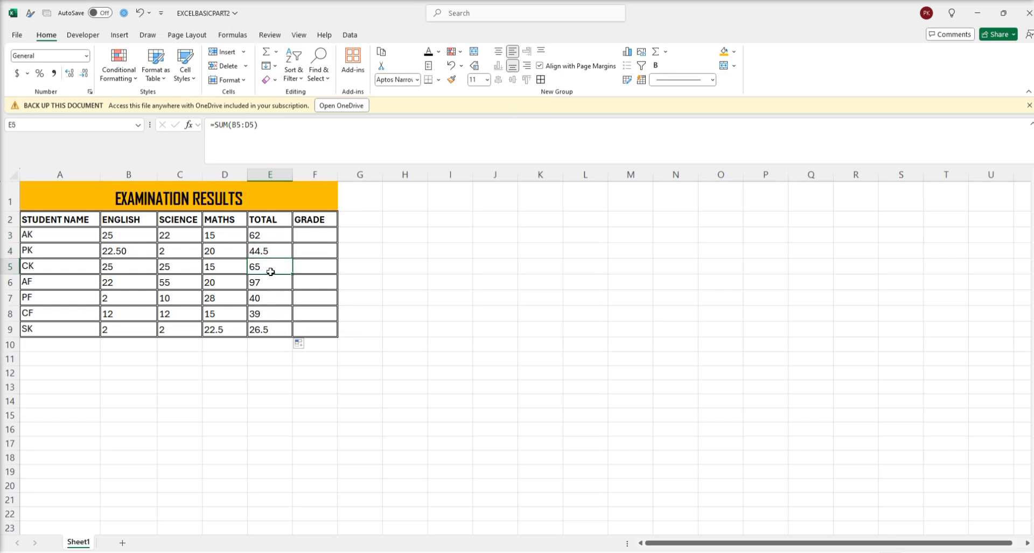
click(265, 286)
click(263, 300)
click(265, 316)
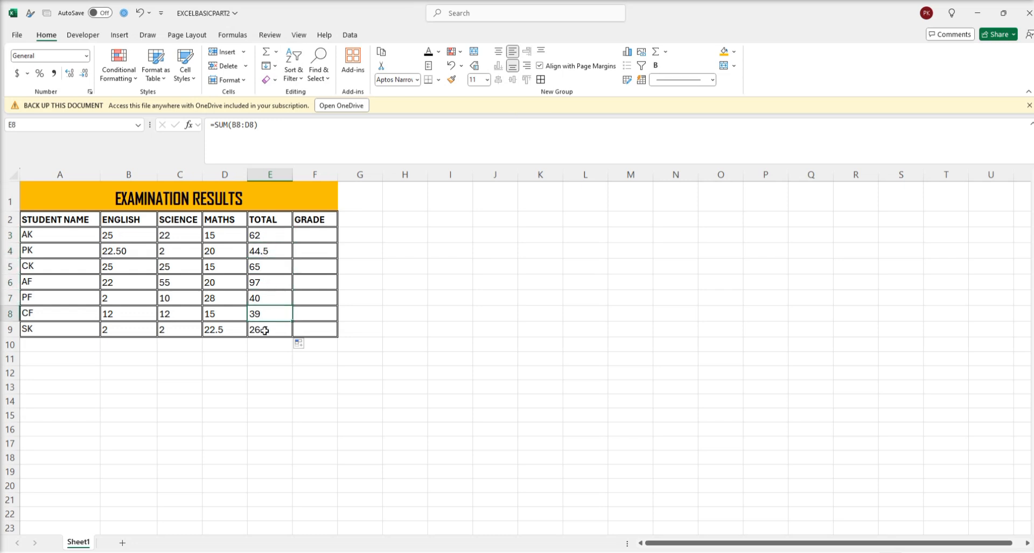
click(265, 332)
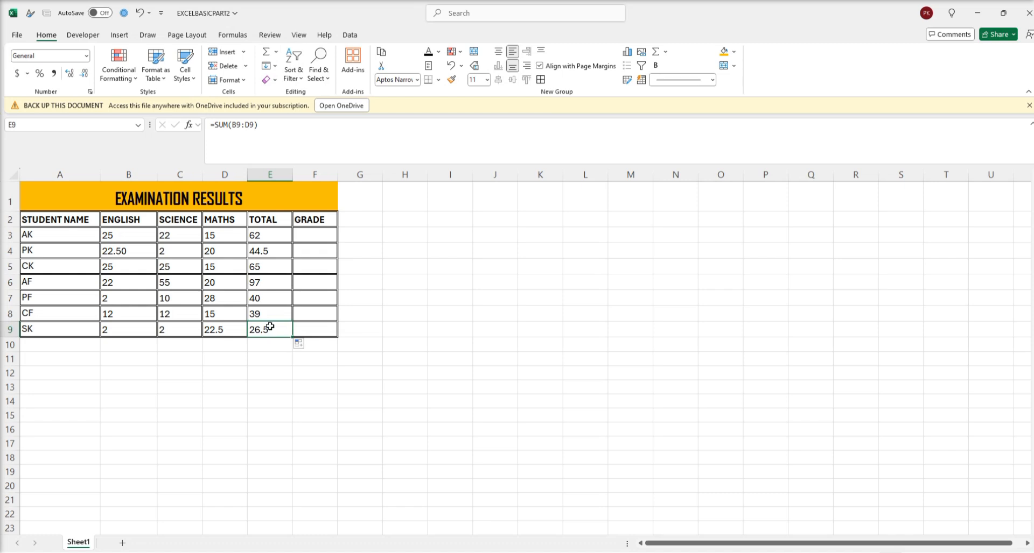
Insert the IF function into the first grade cell, F3
click(329, 237)
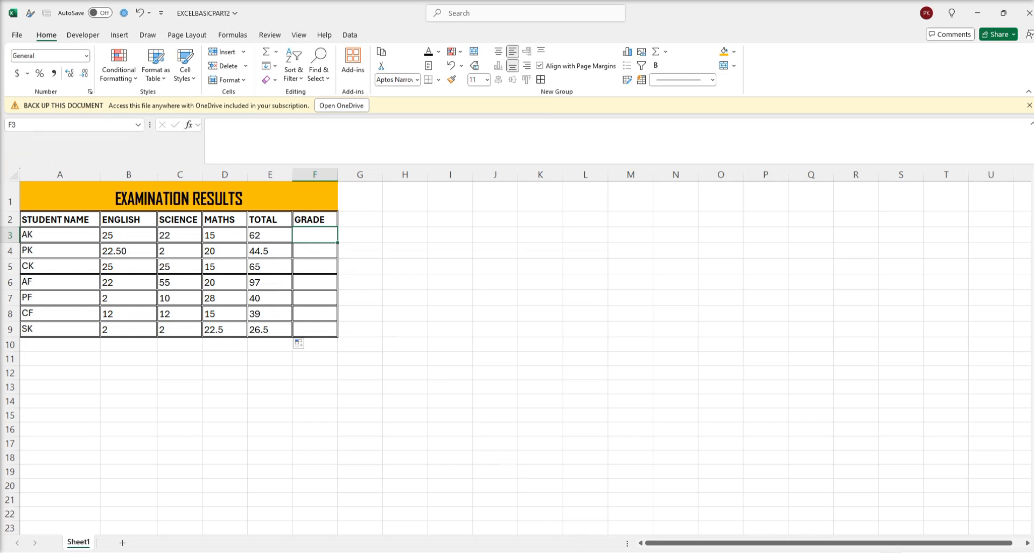
click(591, 552)
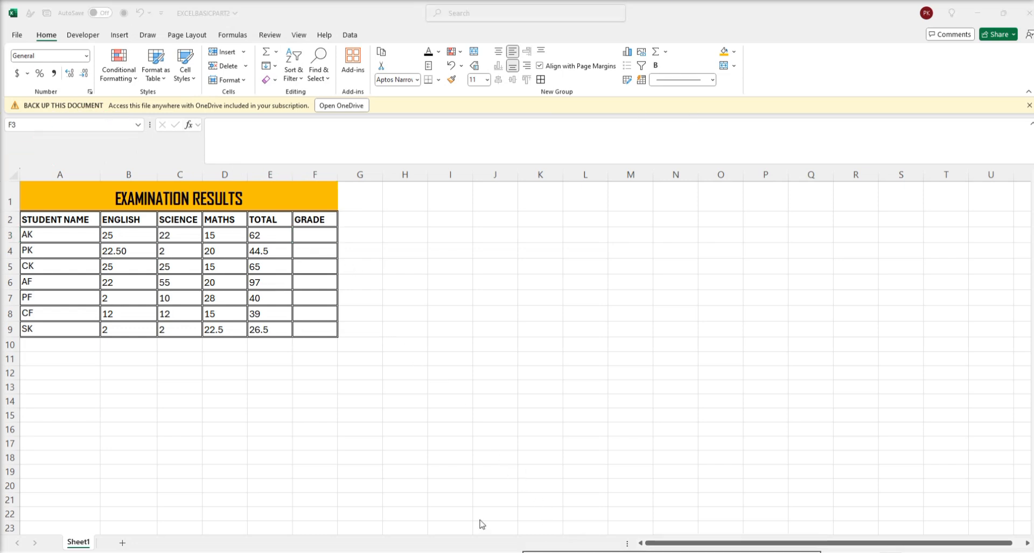
click(314, 235)
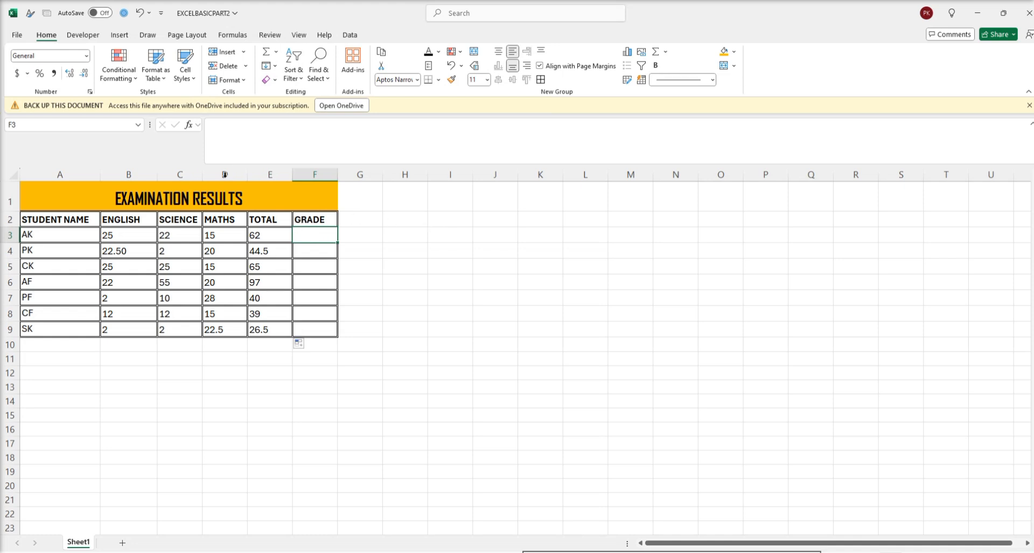
click(189, 124)
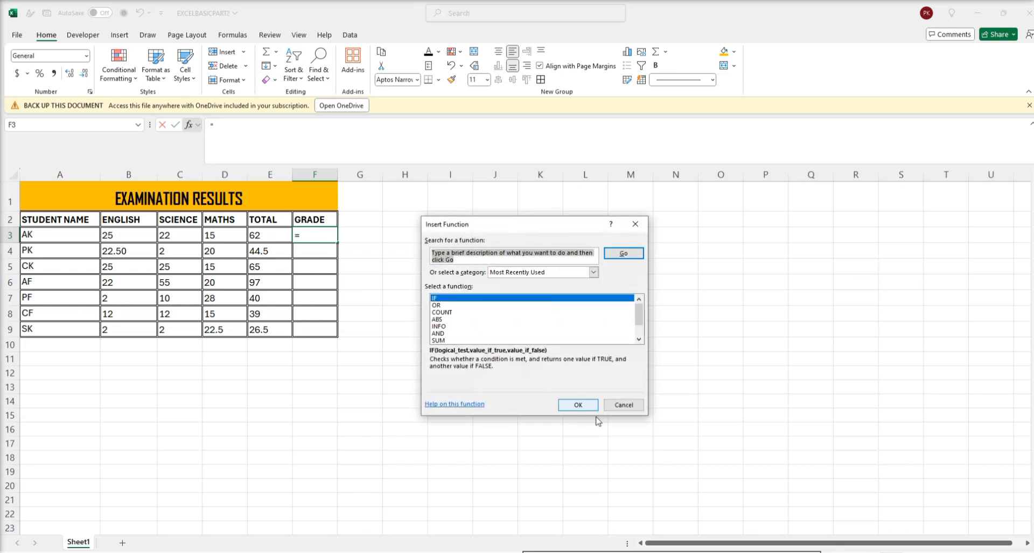
click(576, 405)
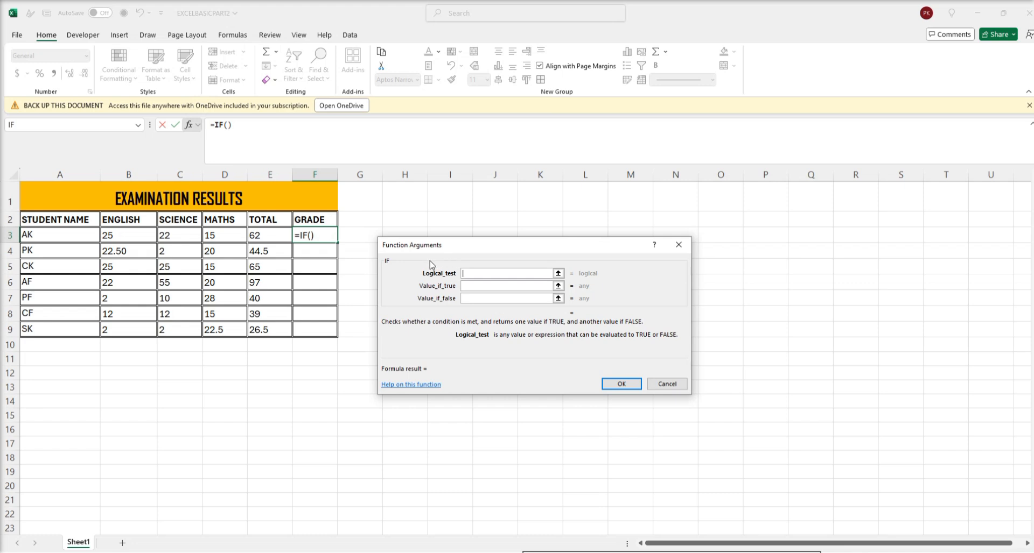
Set the IF arguments to test E3<50, returning FAIL if true and PASS if false
click(269, 235)
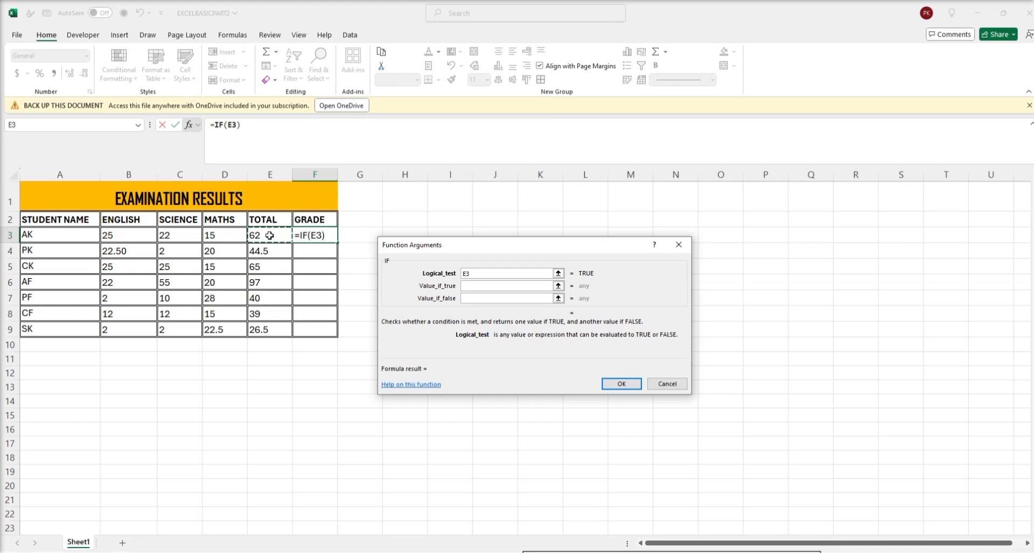
text(<50)
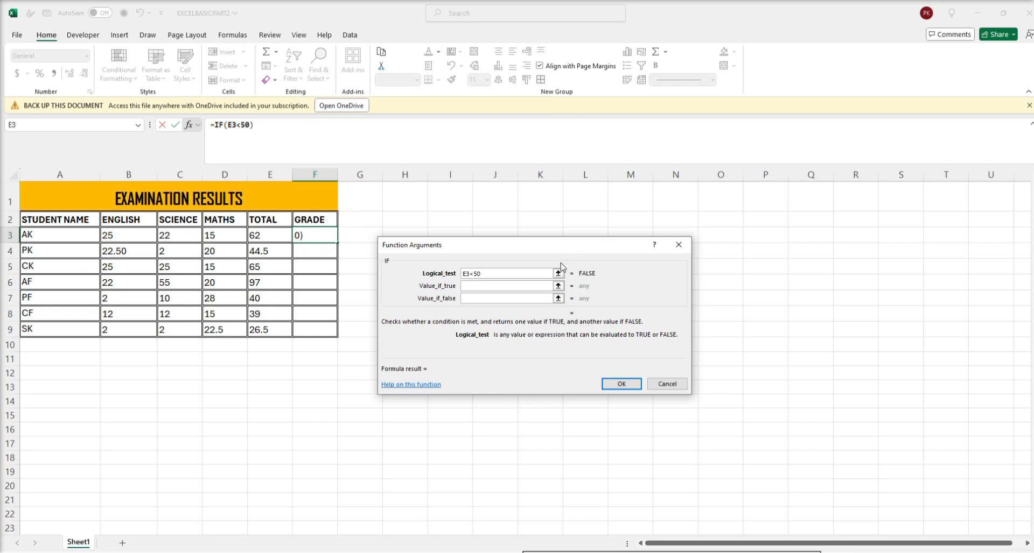
click(478, 286)
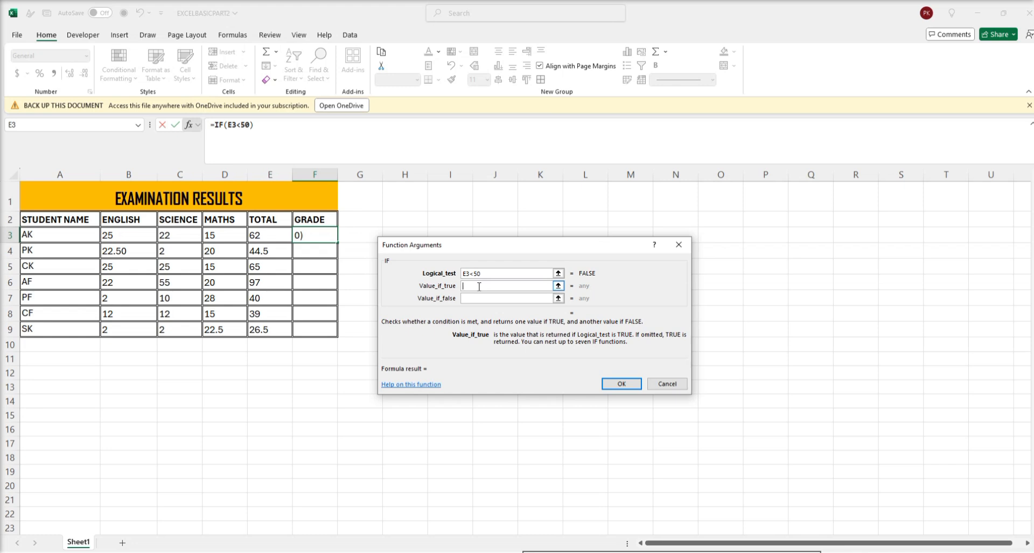
text(FAIL)
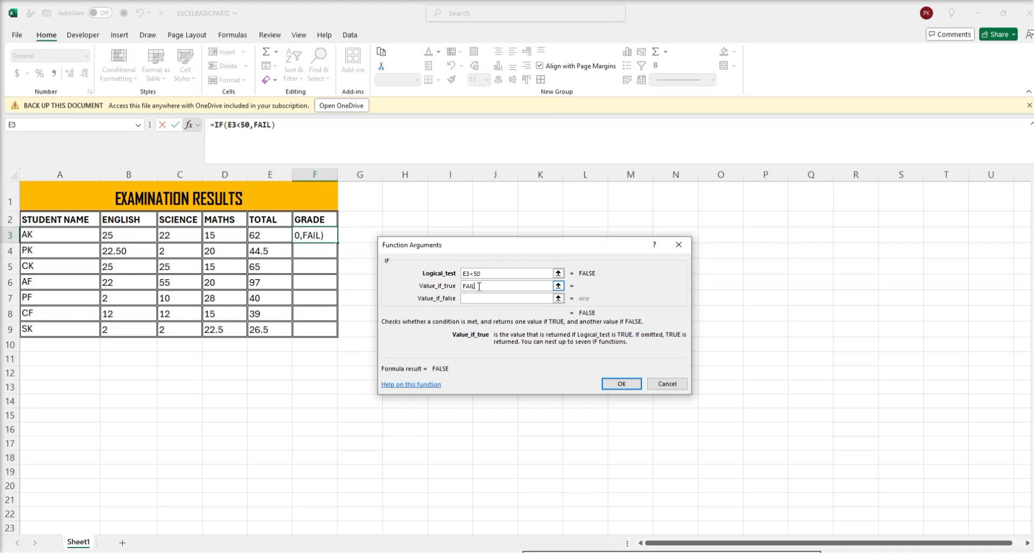
key(Tab)
text(P)
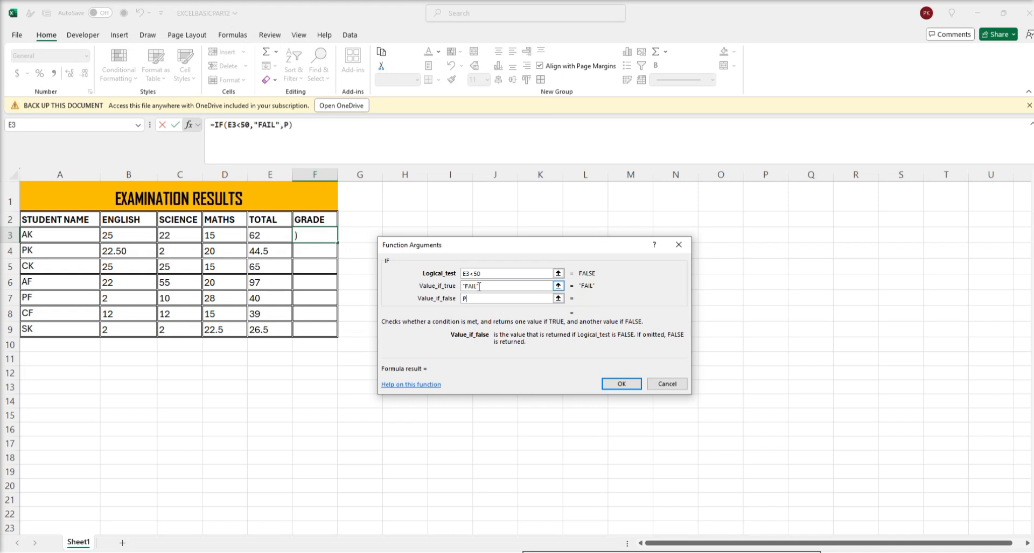
text(ASS)
click(621, 384)
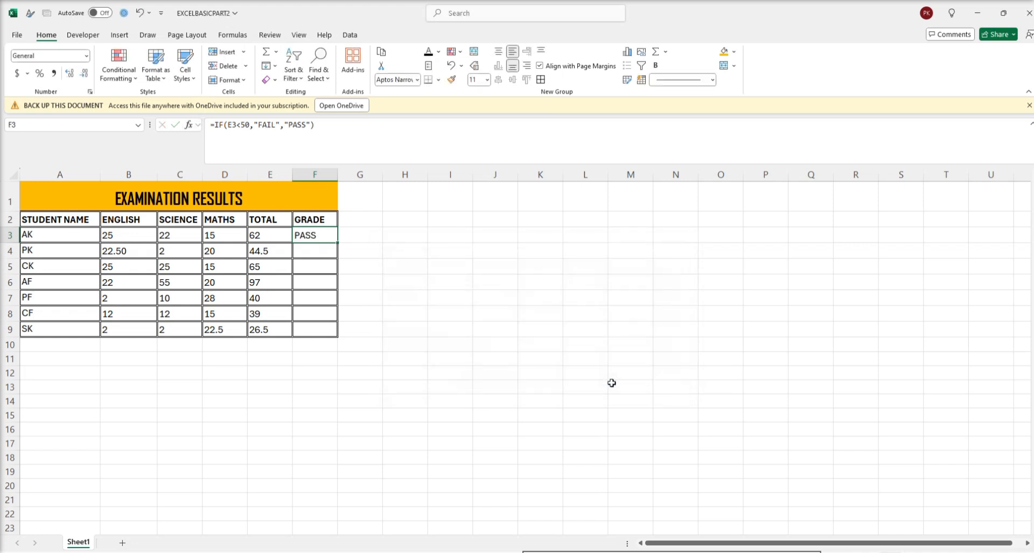
Fill the grade formula from F3 down to F9 and check it against the totals in column E
click(270, 237)
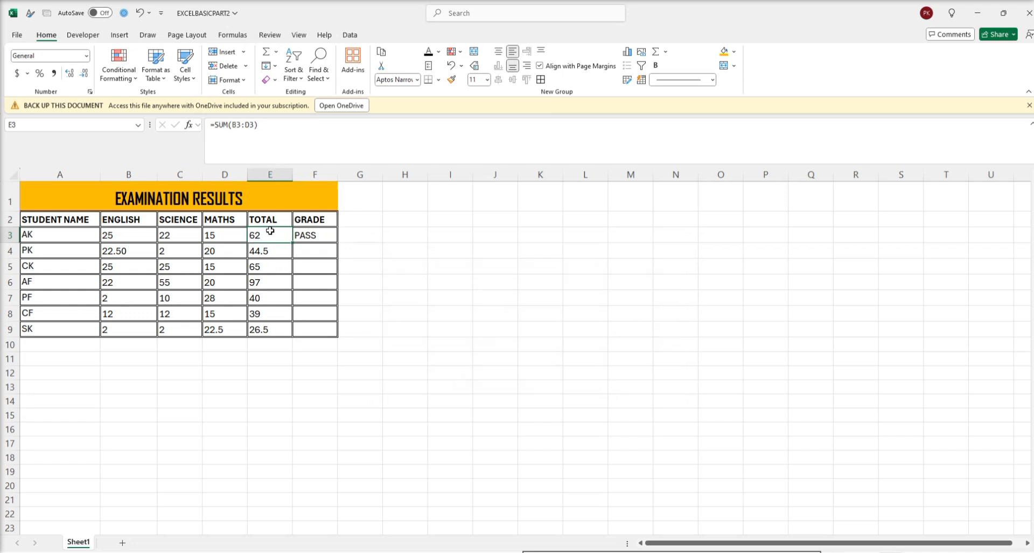
click(307, 240)
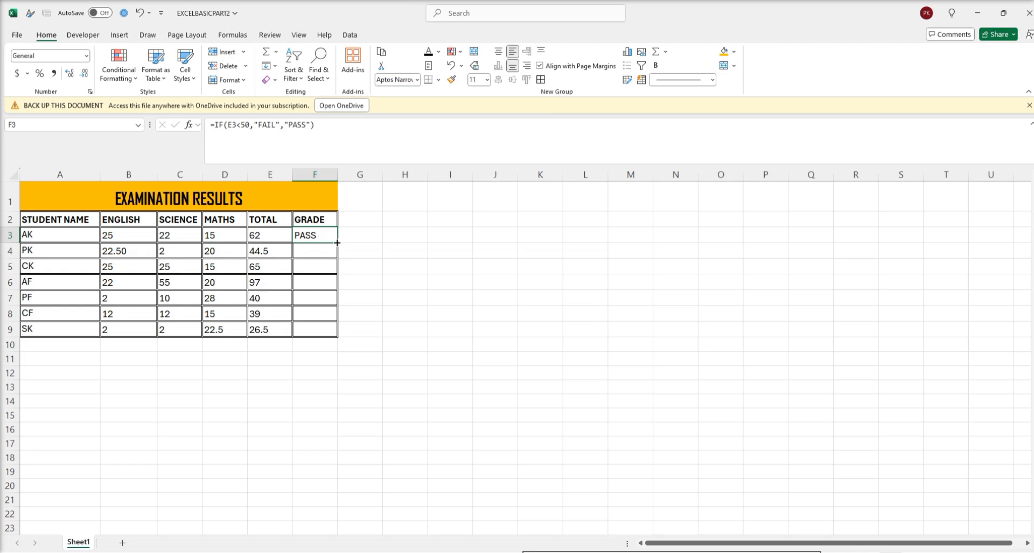
drag(337, 243, 324, 330)
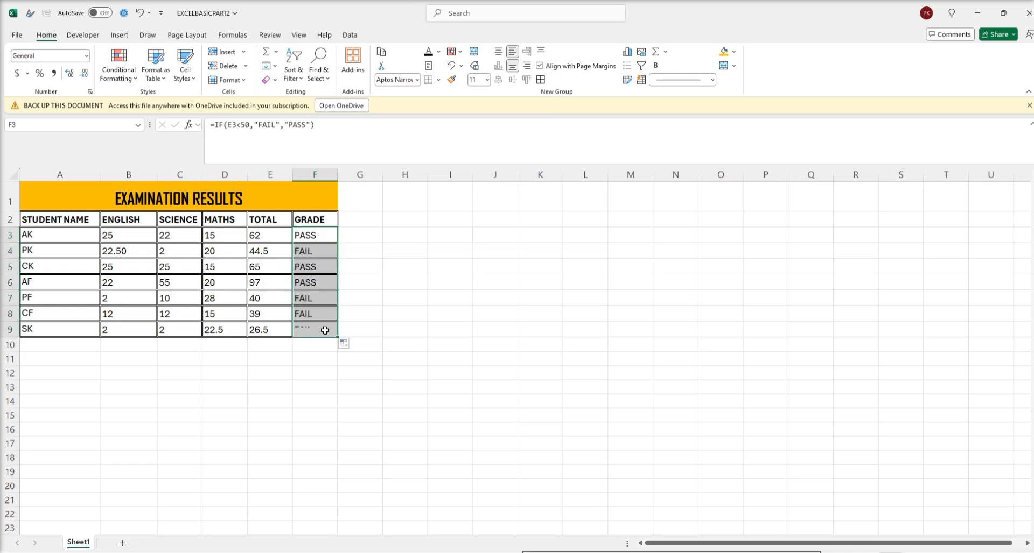
click(273, 250)
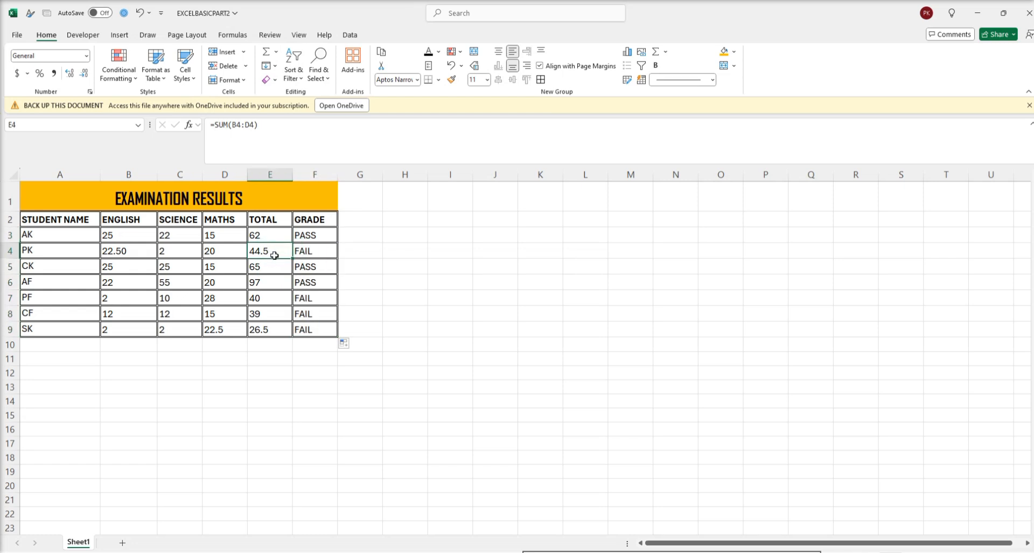
click(257, 302)
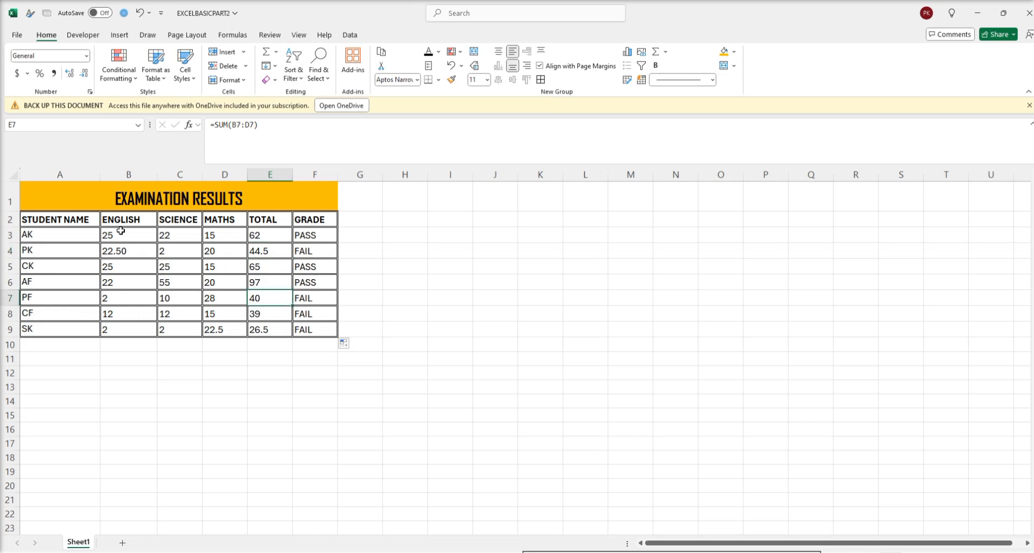
Increase the English marks in B3:B9 to two decimal places and reduce them back to whole numbers
drag(116, 236, 130, 329)
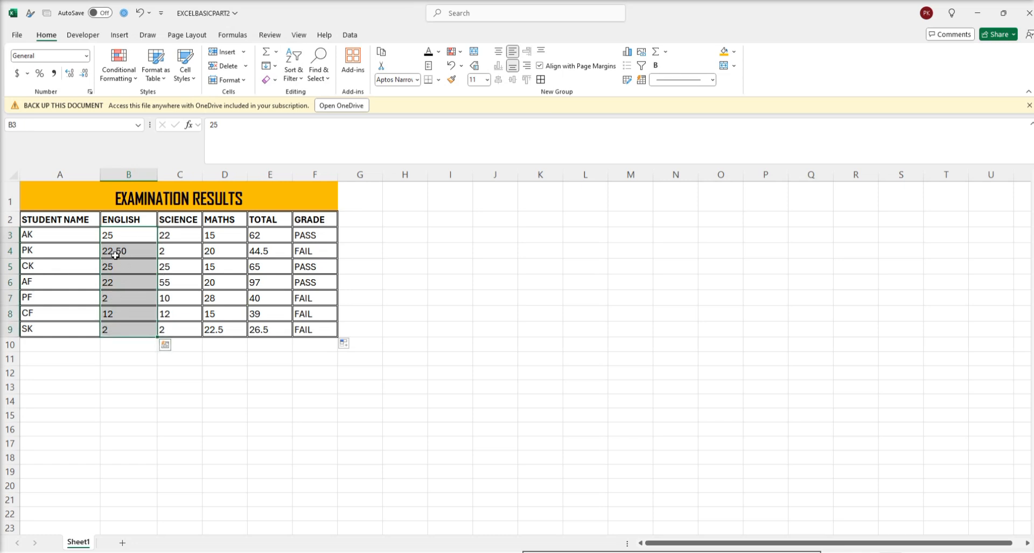
click(69, 74)
click(69, 75)
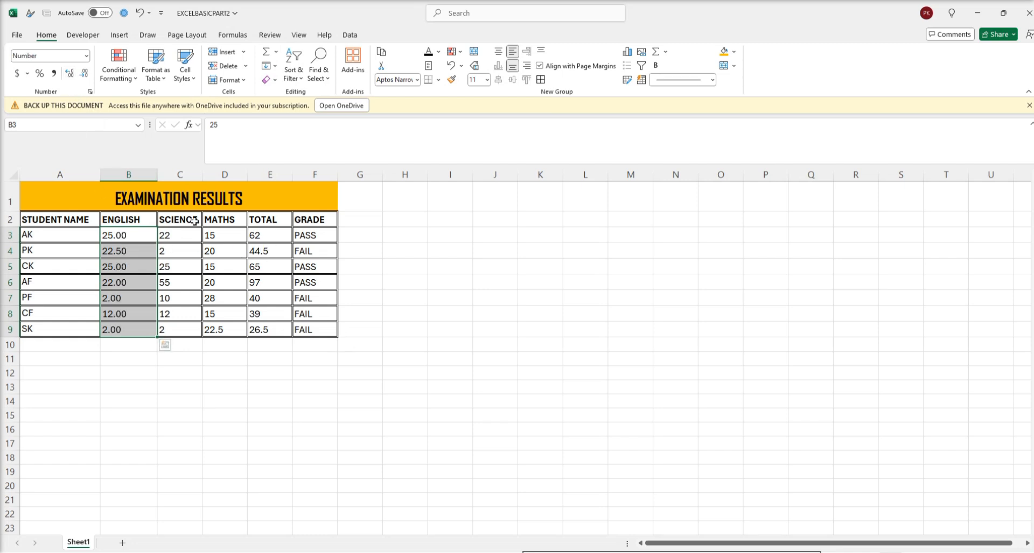
click(84, 75)
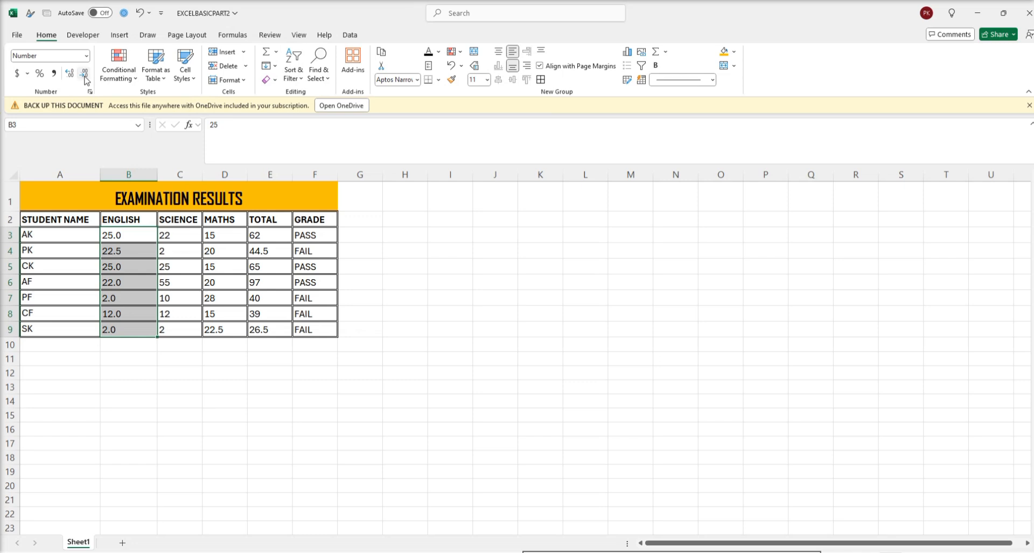
click(81, 75)
click(443, 277)
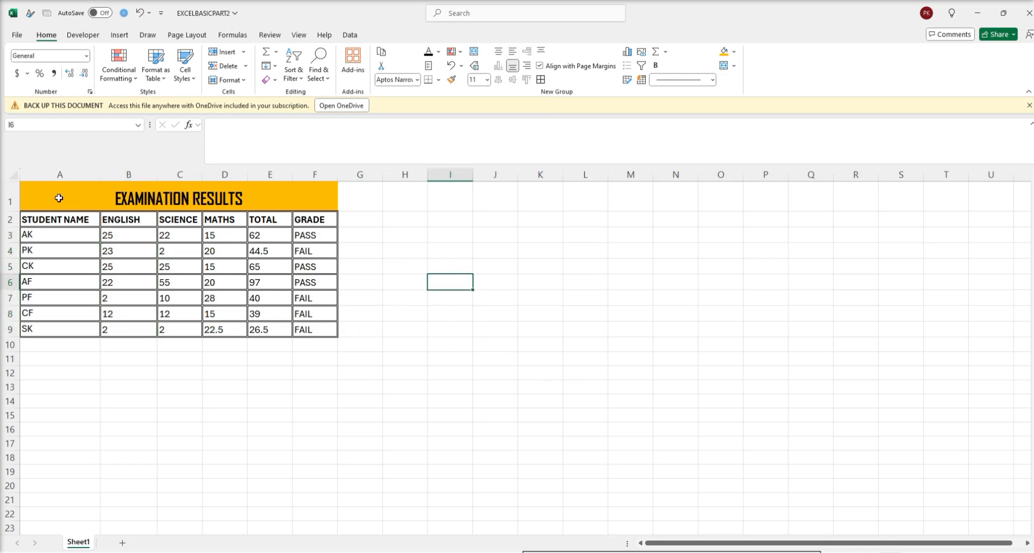
Copy the whole examination results table A1:F9 to J1, and undo and redo the paste once
drag(62, 200, 253, 330)
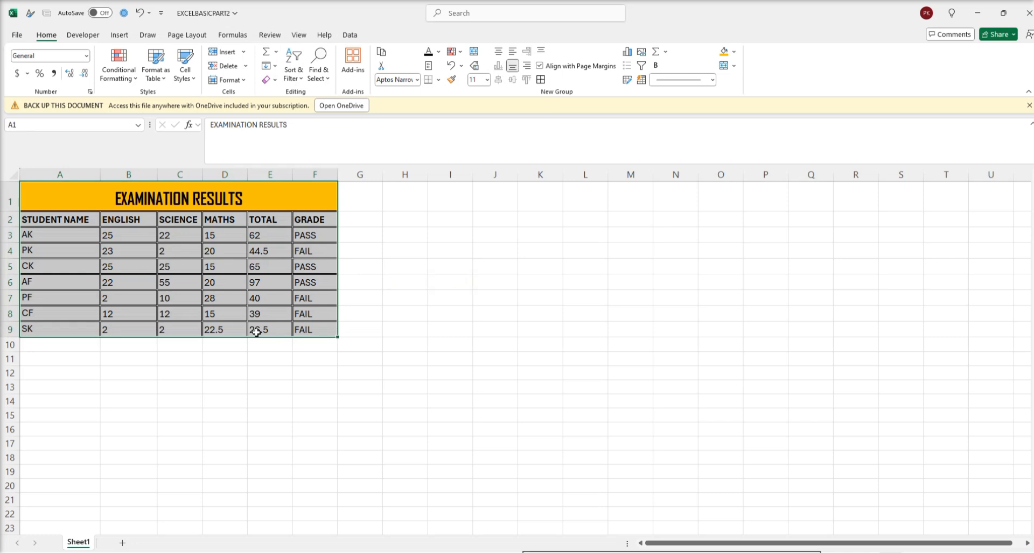
key(ctrl+c)
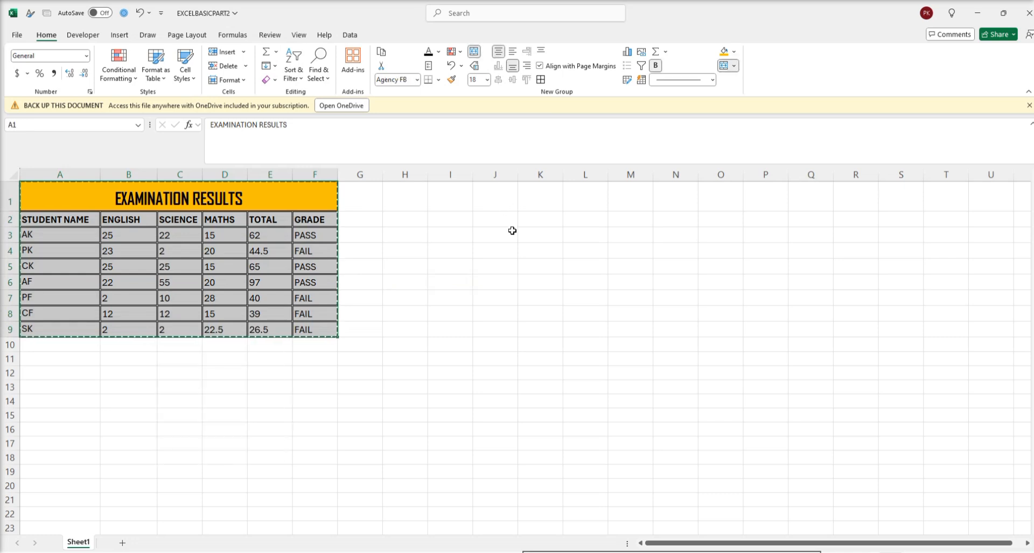
click(503, 200)
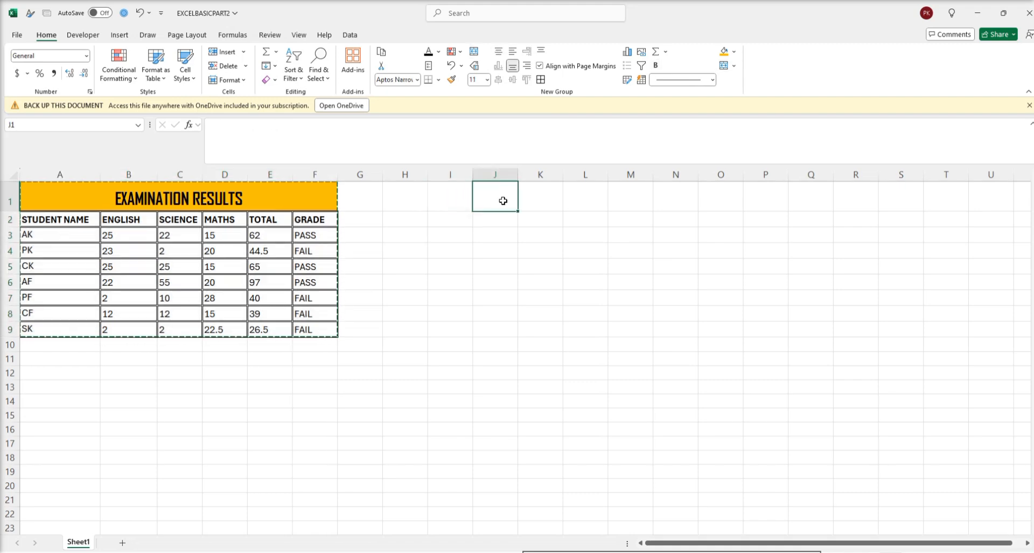
key(ctrl+v)
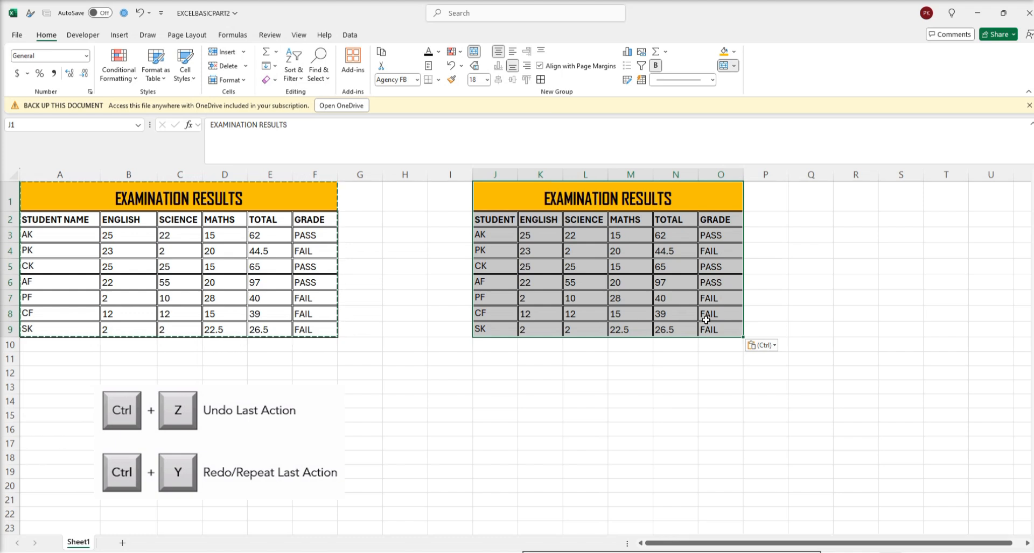
key(ctrl+z)
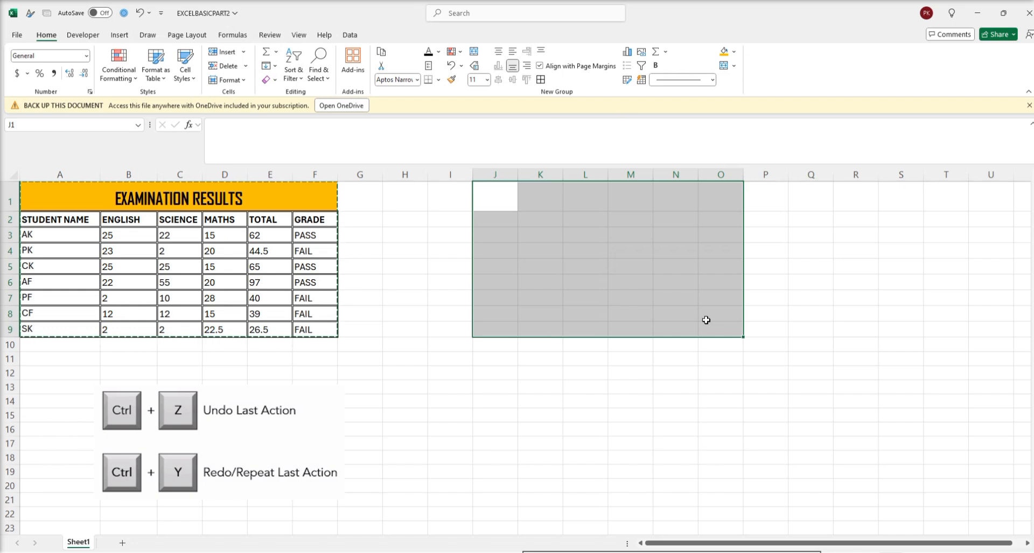
key(ctrl+y)
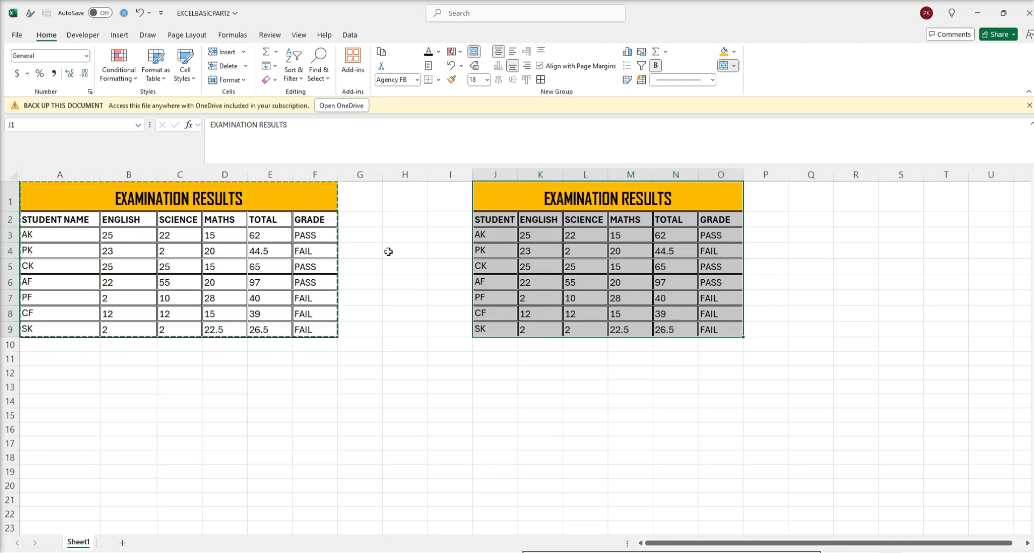
Copy the original examination results table A1:F9 and paste it with its formatting below, starting at A12
click(217, 198)
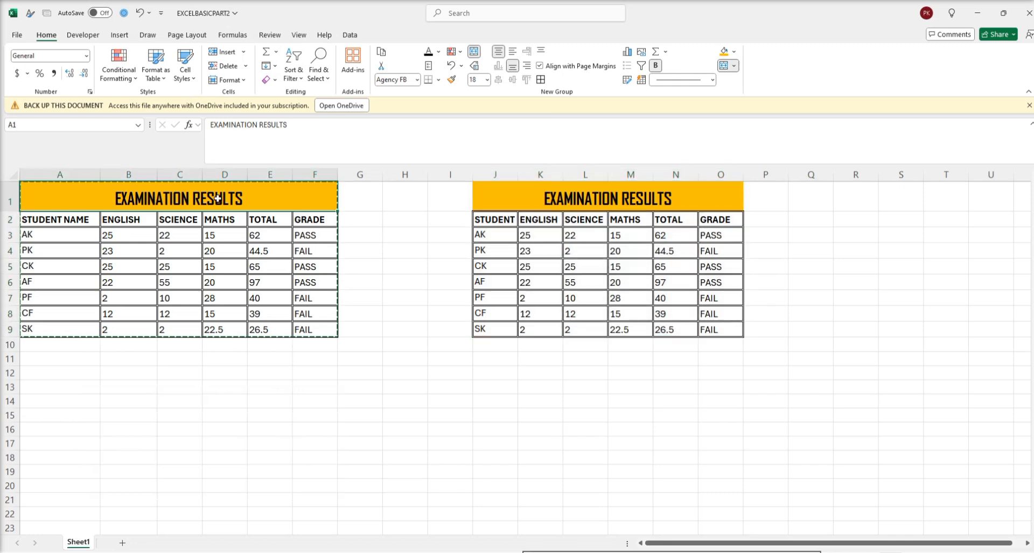
drag(262, 195, 262, 244)
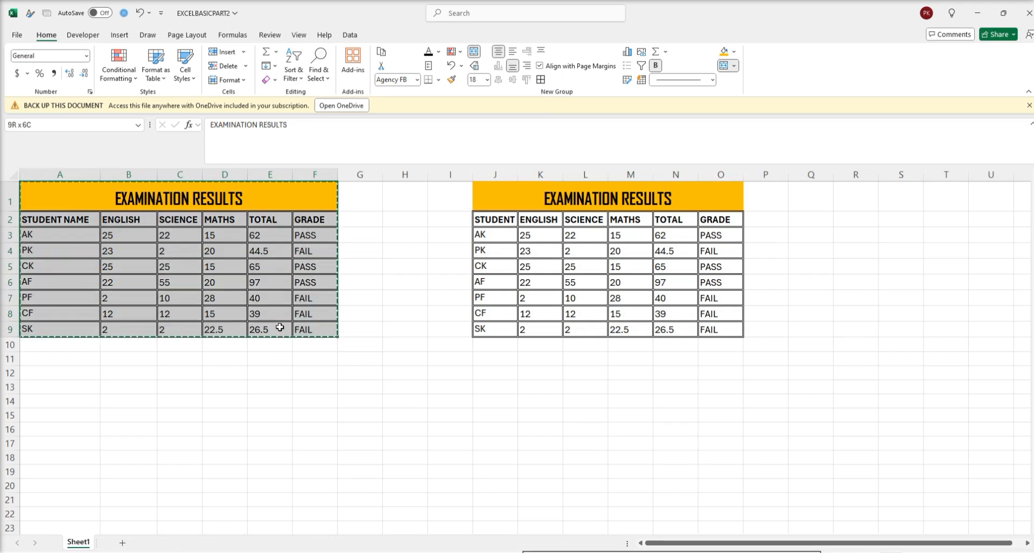
drag(280, 327, 280, 327)
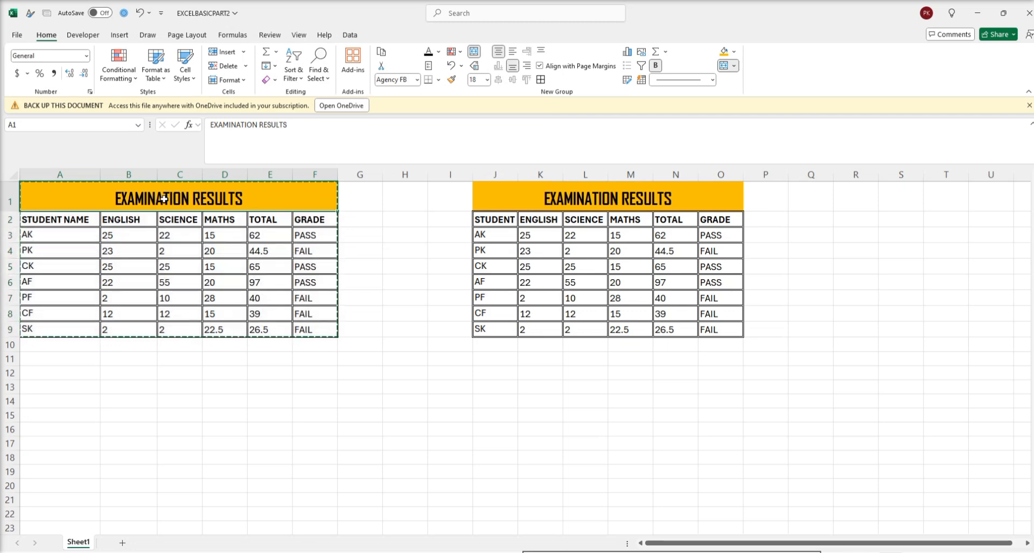
drag(165, 199, 188, 330)
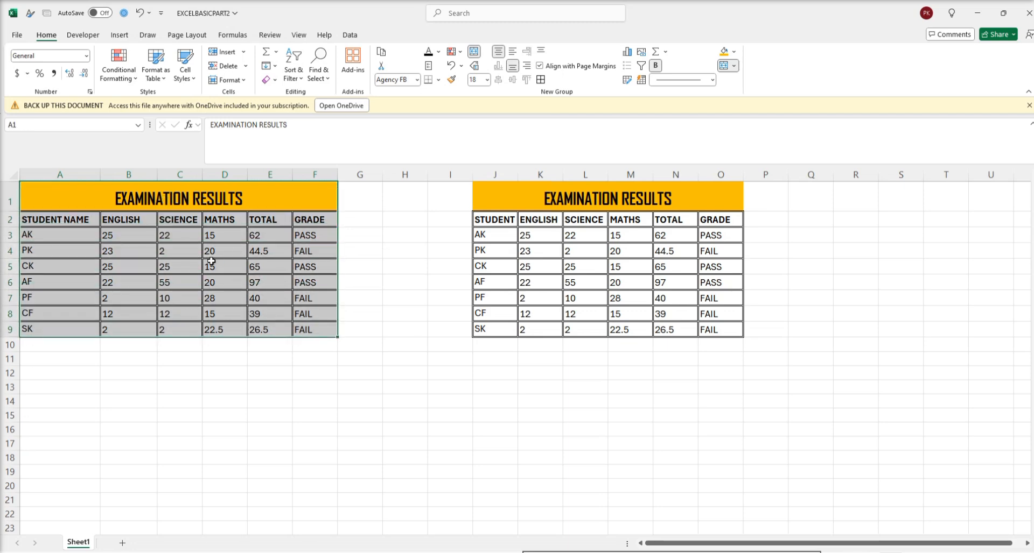
right_click(211, 261)
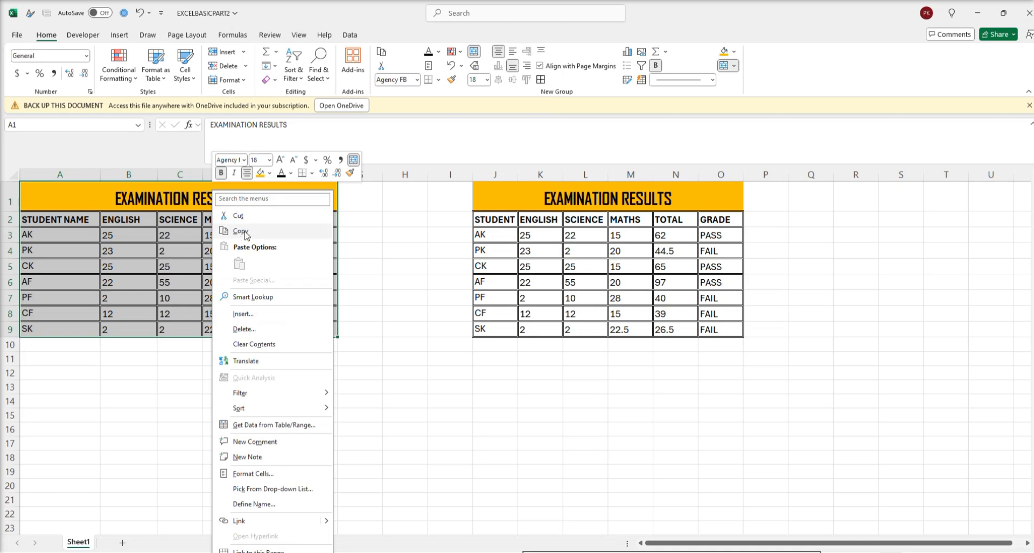
click(244, 233)
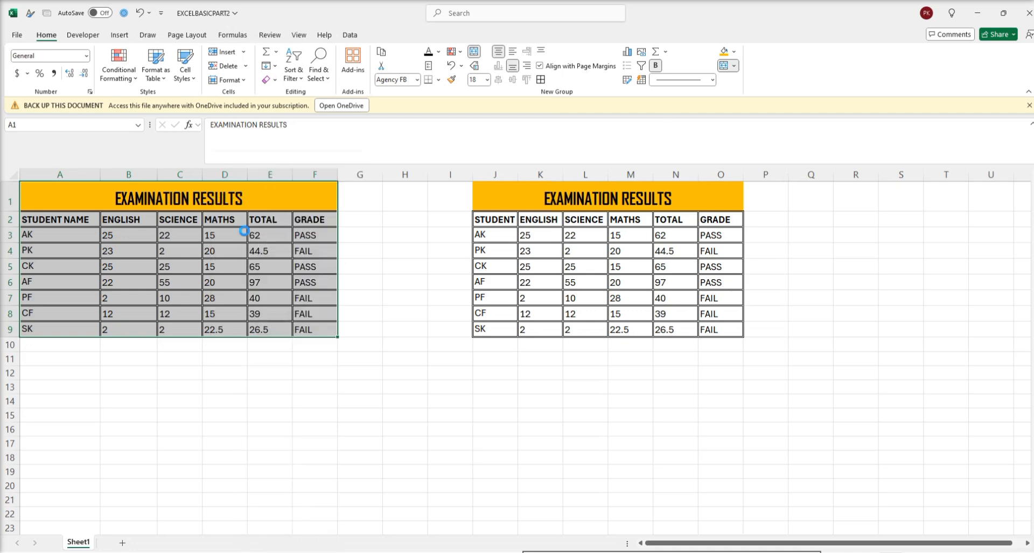
click(49, 373)
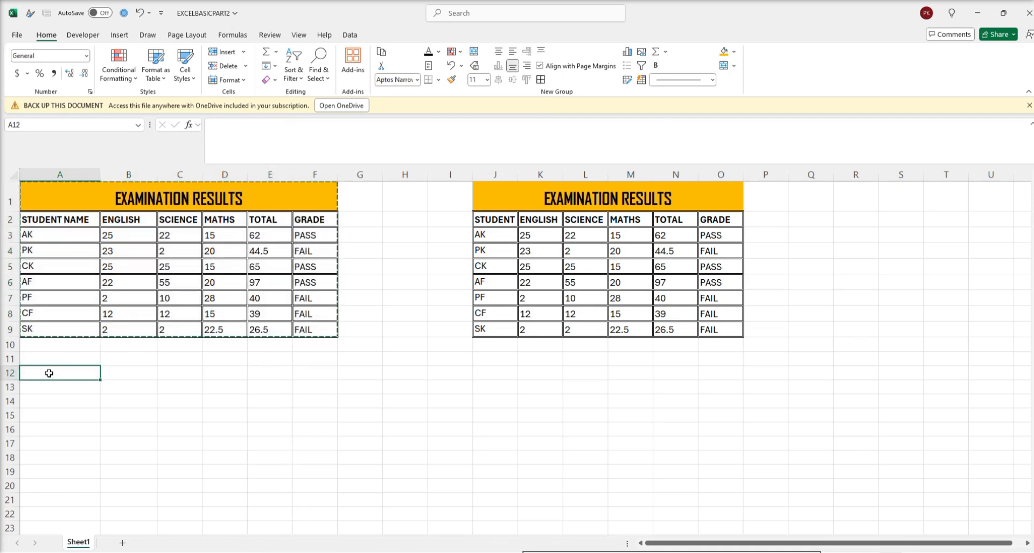
right_click(49, 374)
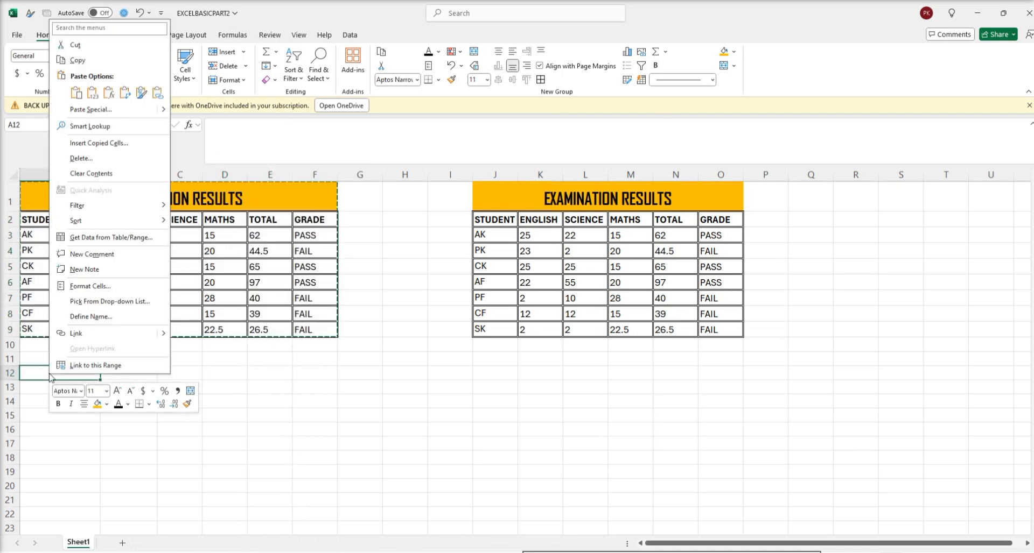
click(77, 93)
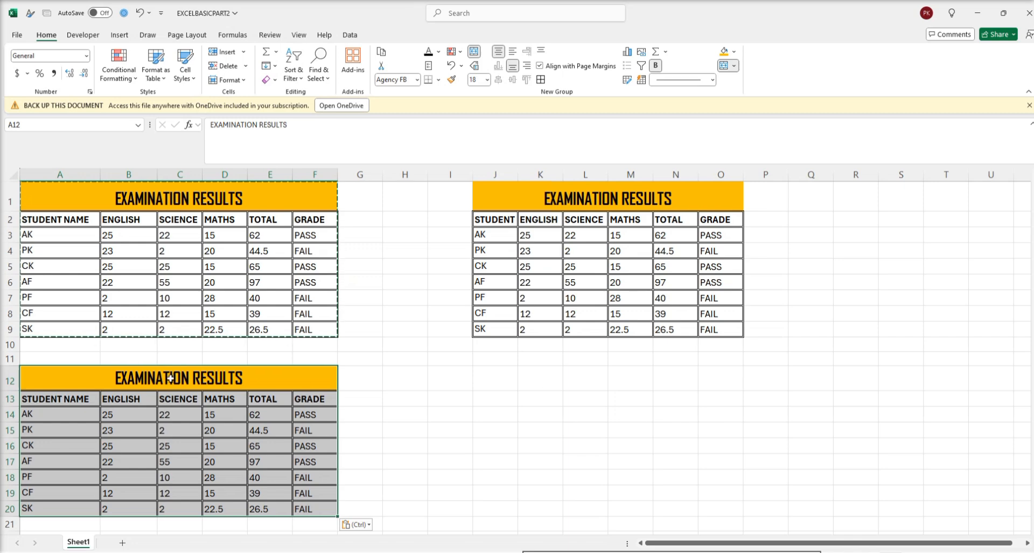
Move the lower table copy A12:F20 to J12 by cutting and pasting it
drag(77, 381, 179, 510)
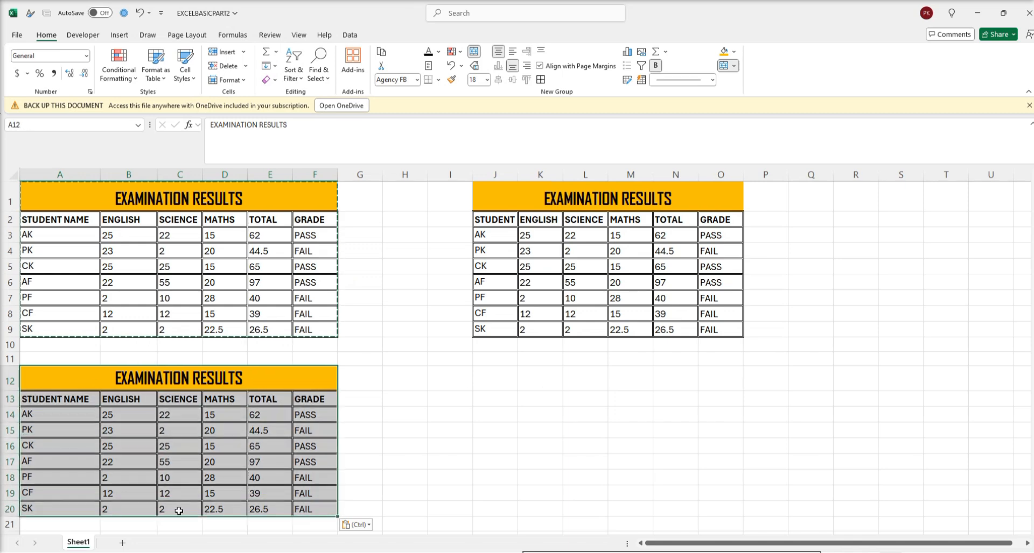
right_click(184, 439)
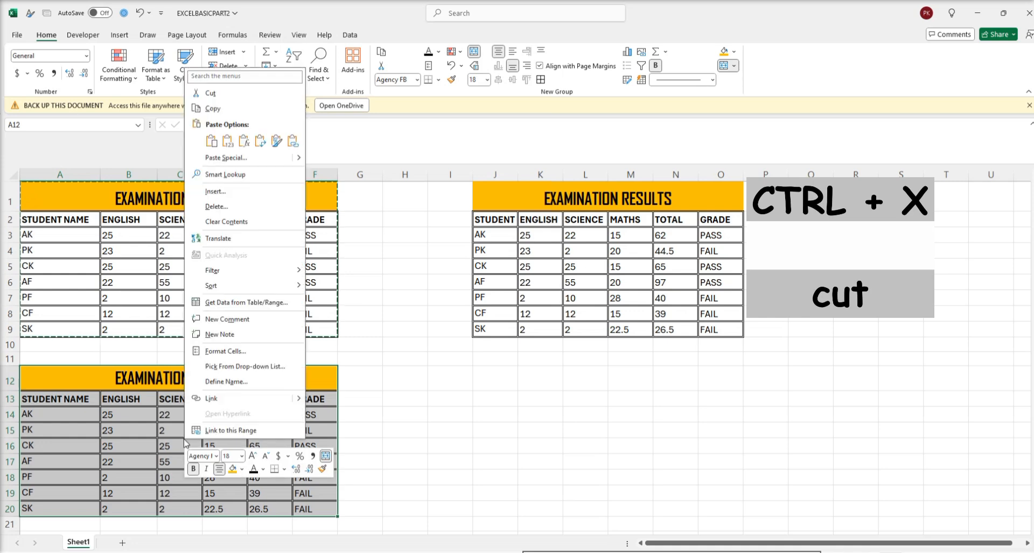
click(223, 95)
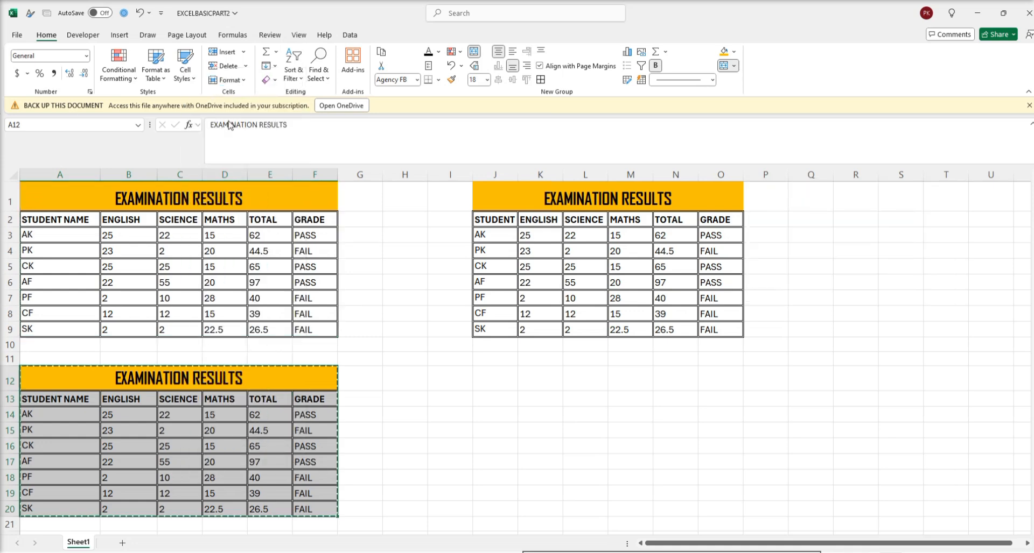
click(497, 380)
right_click(498, 376)
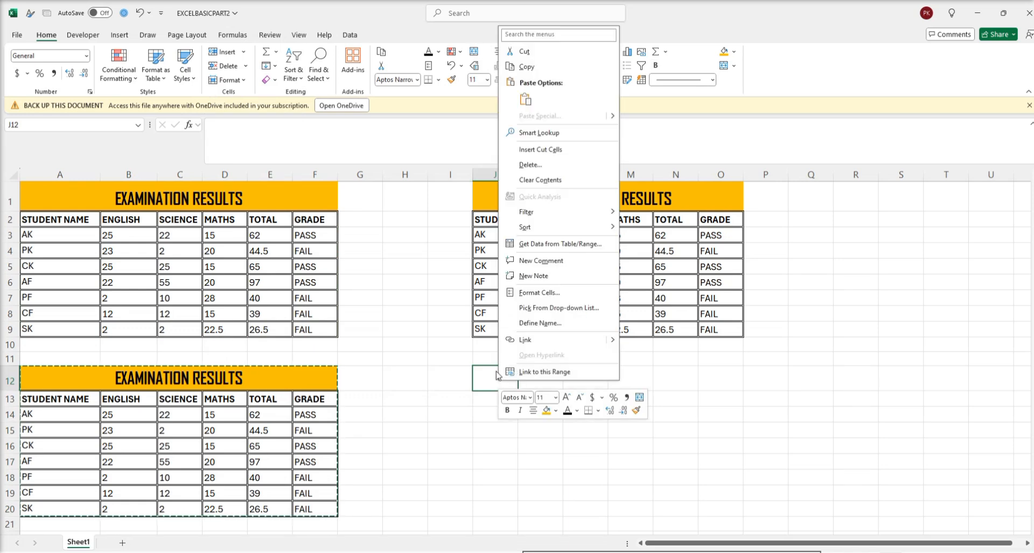
click(525, 99)
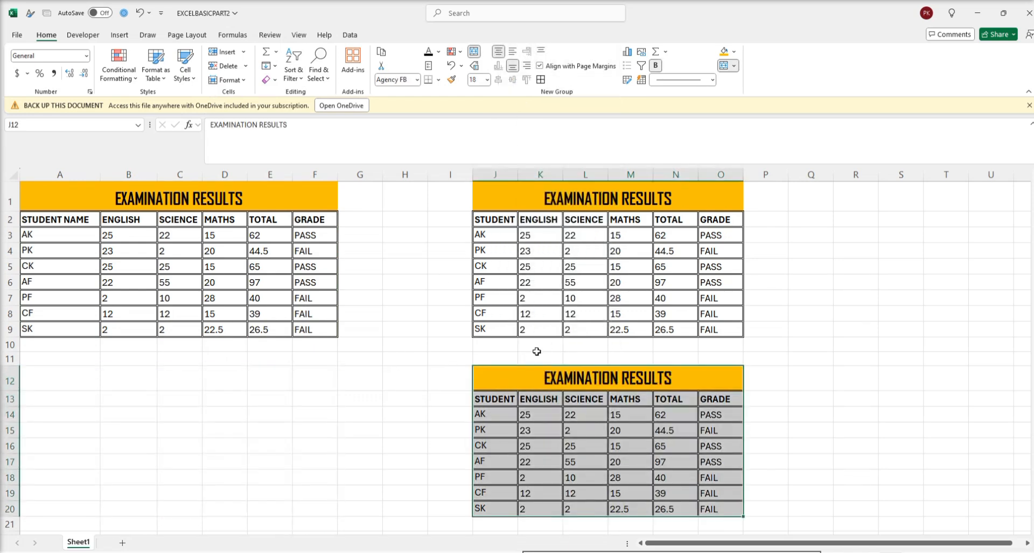